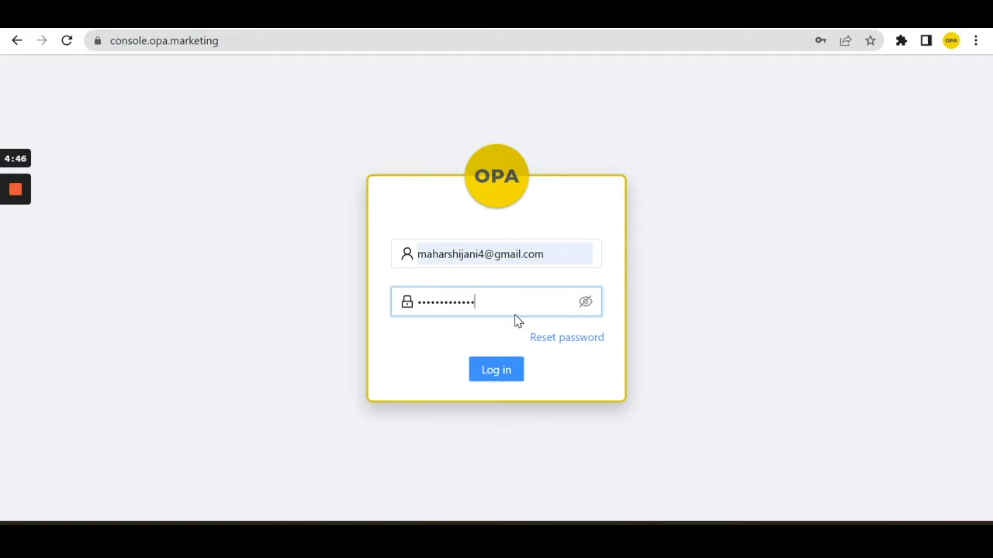
# Step: Log in to the console and start a new Barter Campaign
pyautogui.click(496, 370)
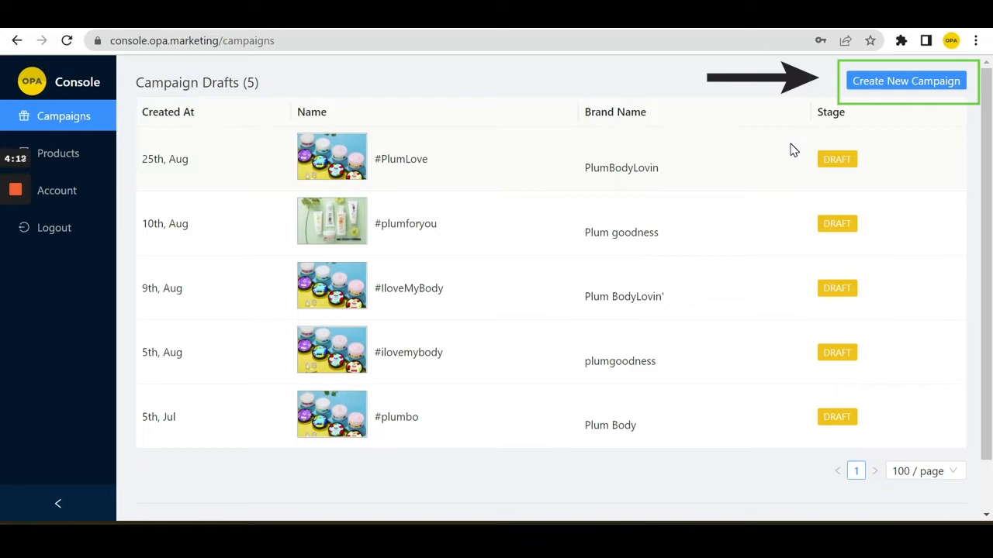
pyautogui.click(864, 90)
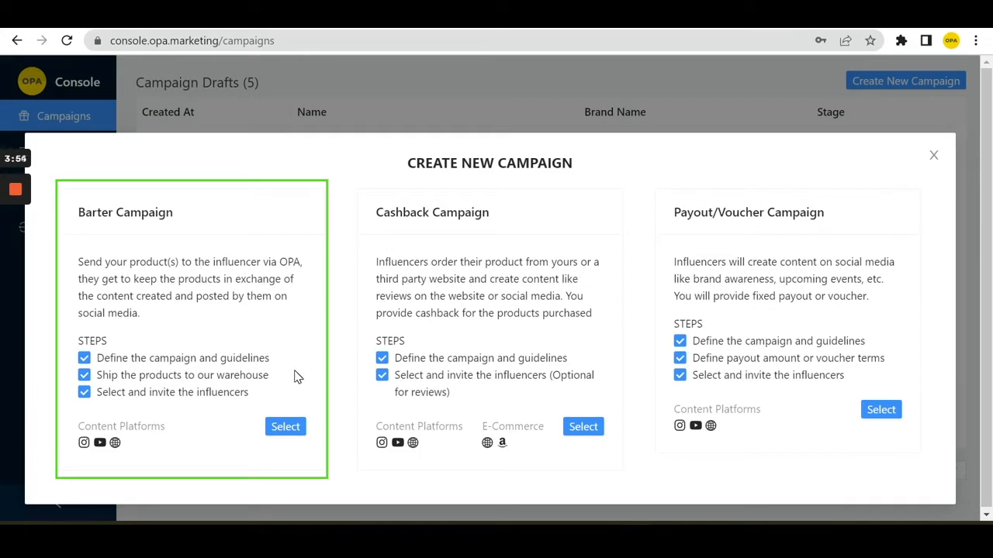
pyautogui.click(287, 426)
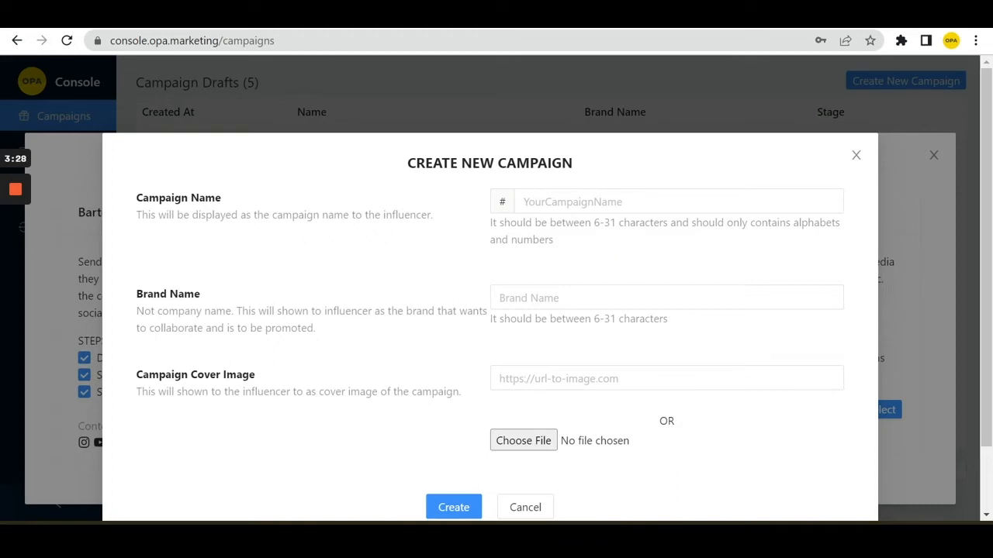
# Step: Name the campaign PlumLoveEveryinch and enter Plum BodyLovin as the brand name
pyautogui.click(603, 203)
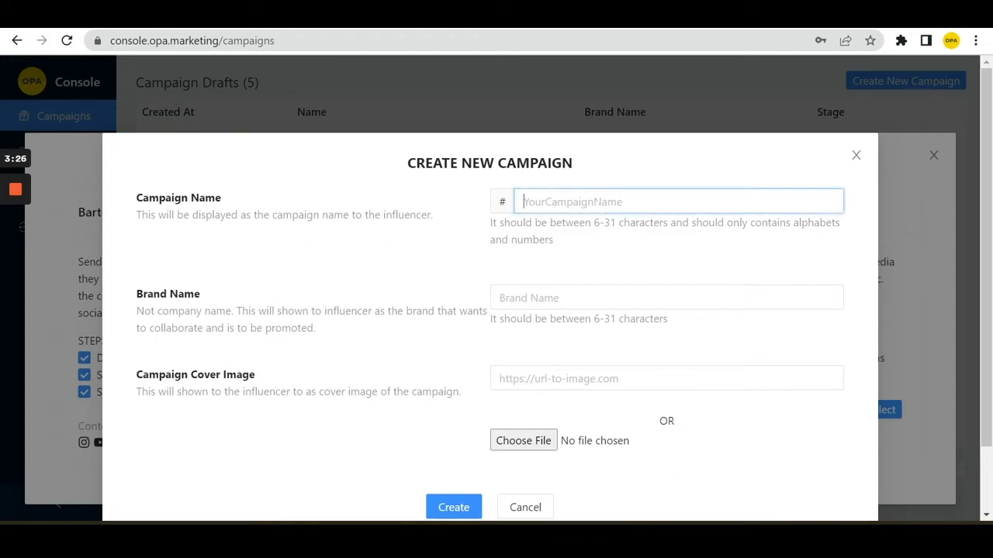
pyautogui.write('Plum')
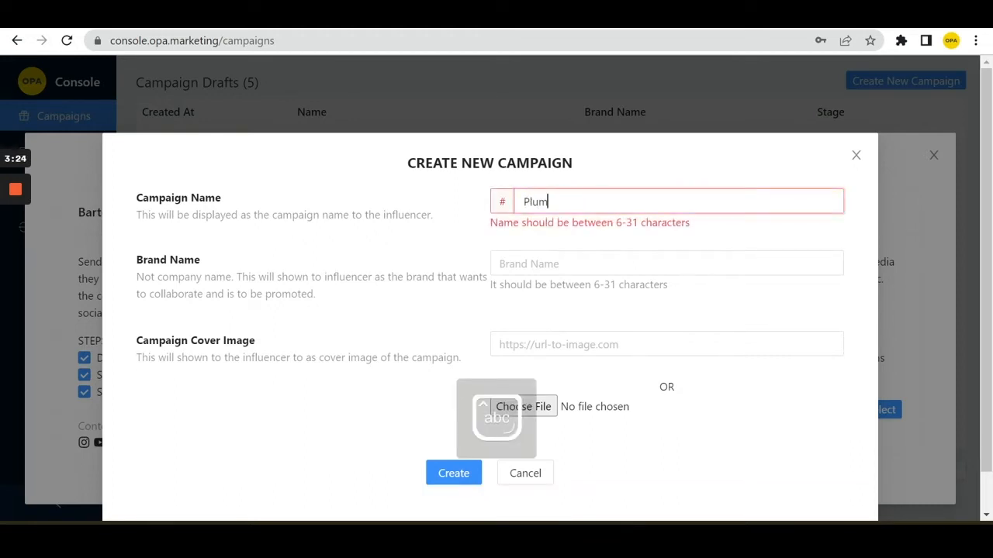
pyautogui.write('LoveEveryinch')
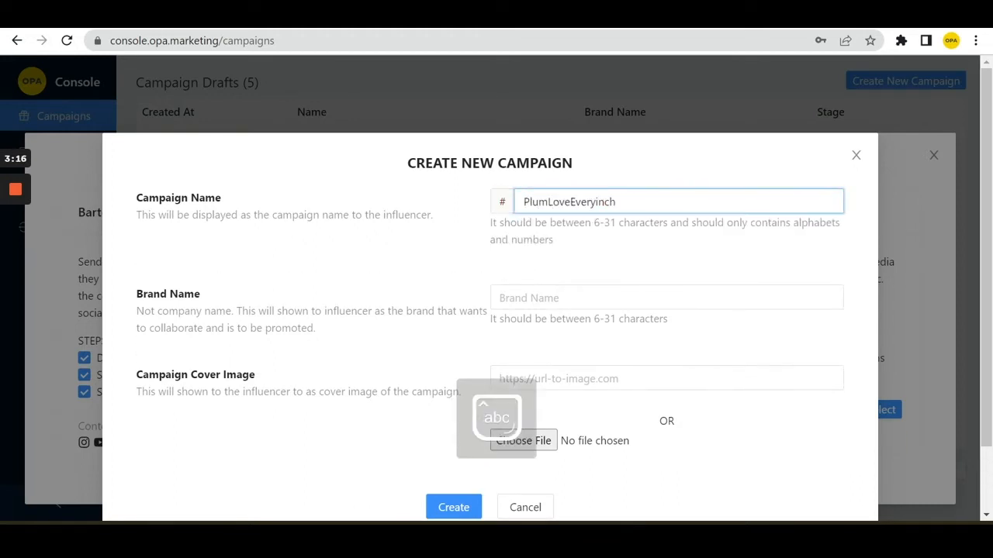
# Step: Add the body yogurt photo as the campaign cover image, cropped slightly lower to include the jar lids, and create the campaign
pyautogui.click(442, 355)
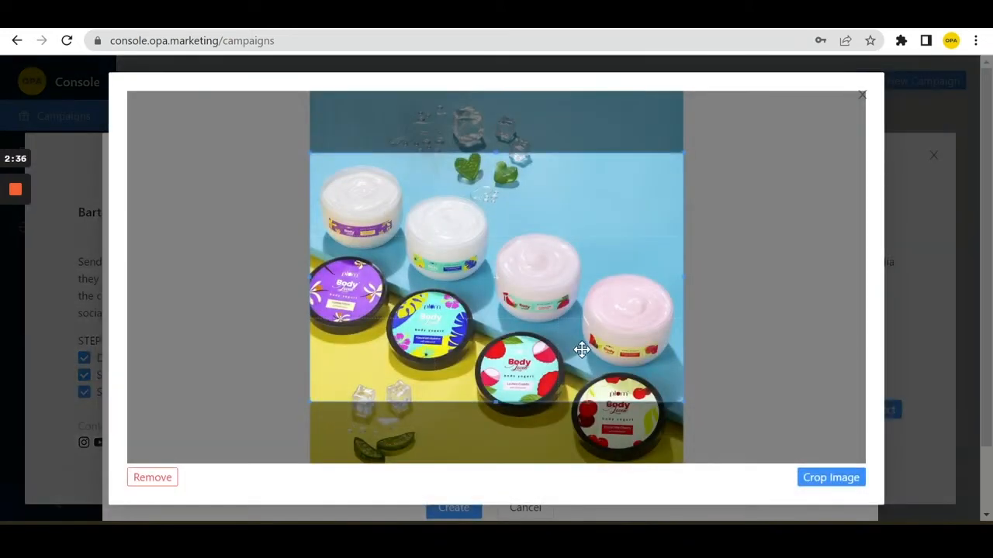
pyautogui.moveTo(582, 349); pyautogui.dragTo(581, 379)
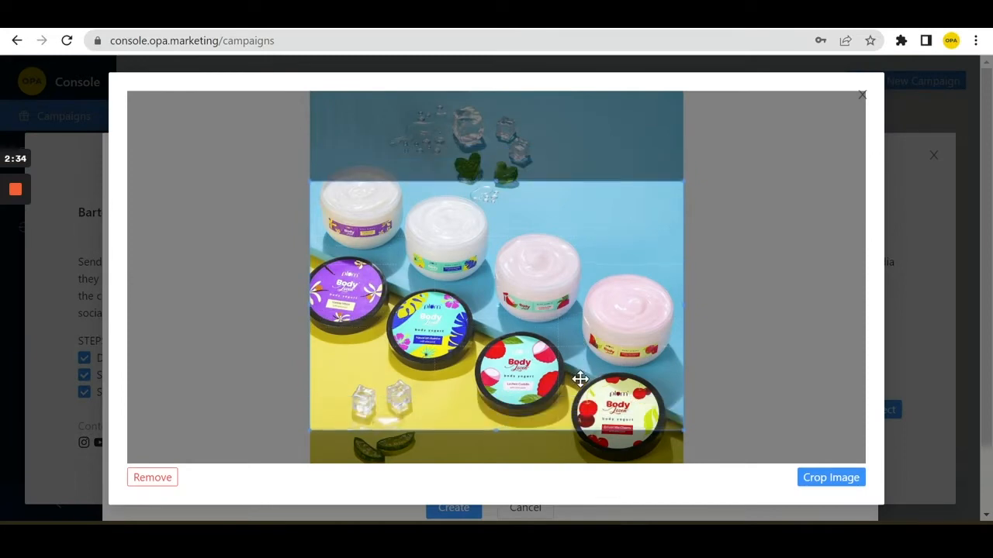
pyautogui.click(833, 483)
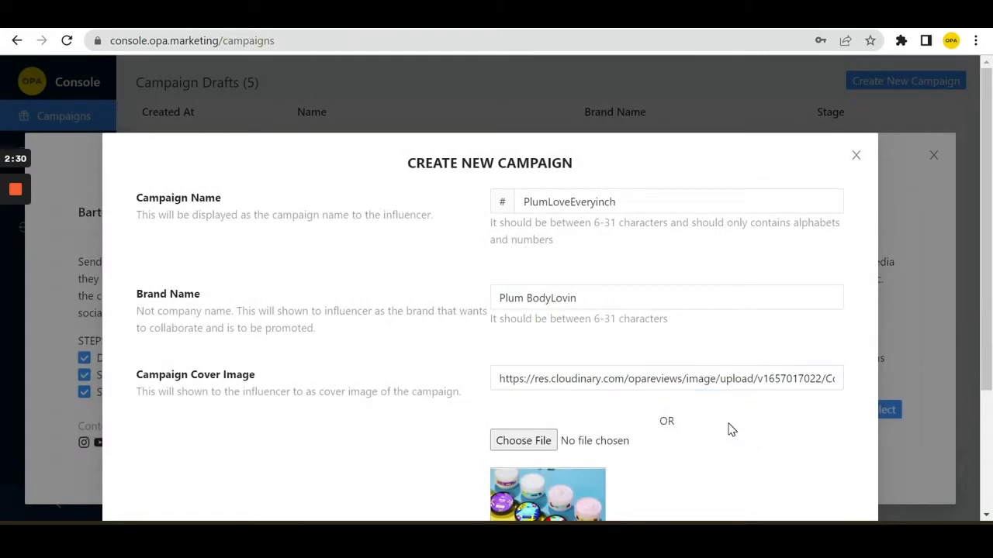
pyautogui.scroll(-1, 729, 429)
pyautogui.scroll(-3, 729, 429)
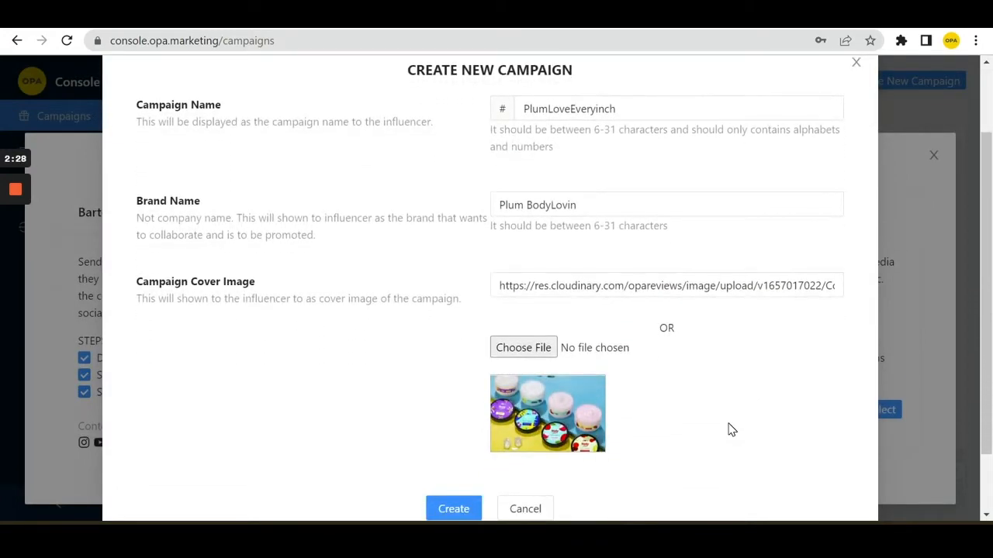
pyautogui.click(434, 454)
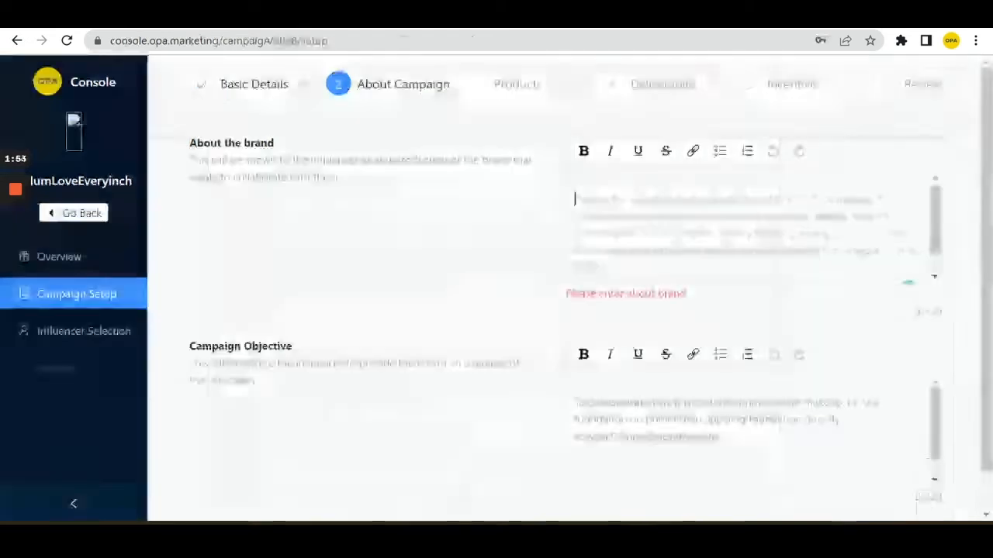
# Step: Fill in the brand introduction for vegan bath & body brand Plum BodyLovin' and an objective of fun & sassy Love. Every. Inch. content, and save
pyautogui.write("Plum BodyLovin' is an all-new 100% vegan bath & body brand in India, stemming from the popular vegan skincare brand Plum. Plum is all about fun products with which you'll love to pamper your insanely fab-body, fresh sensory experiences, and lots and lots of sass + body positivity. Our tagline? Love. Every. Inch")
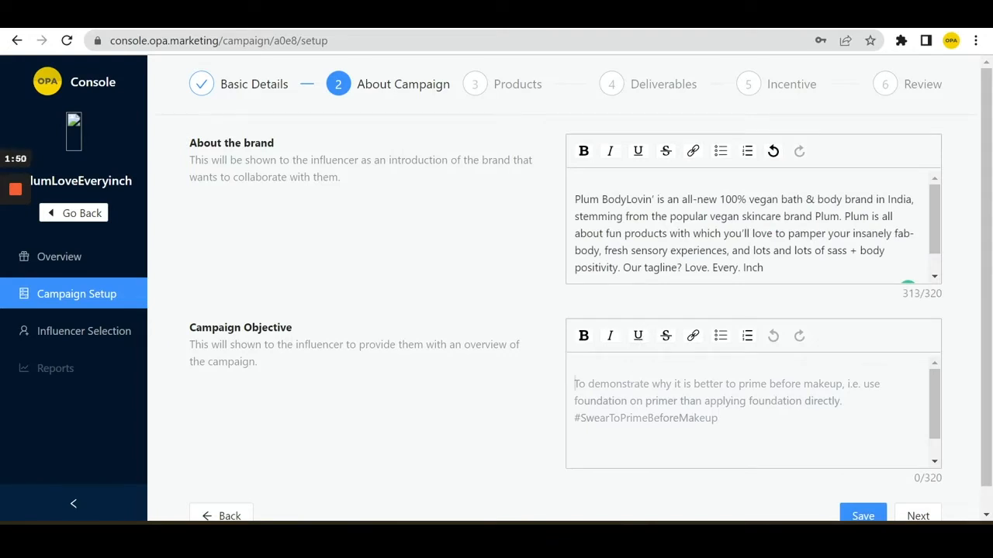
pyautogui.click(640, 382)
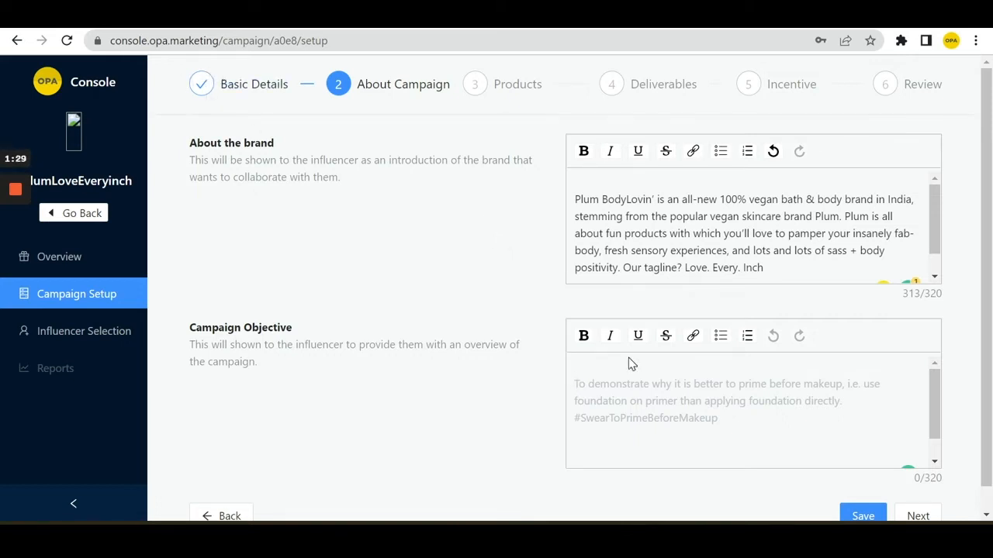
pyautogui.click(637, 372)
pyautogui.write('The objective will be to create fun & sassy content that matches Plum BodyLovin’s tagline of Love. Every. Inch. Share the fabulous & fresh experience of using the Plum BodyLovin products on your skin.')
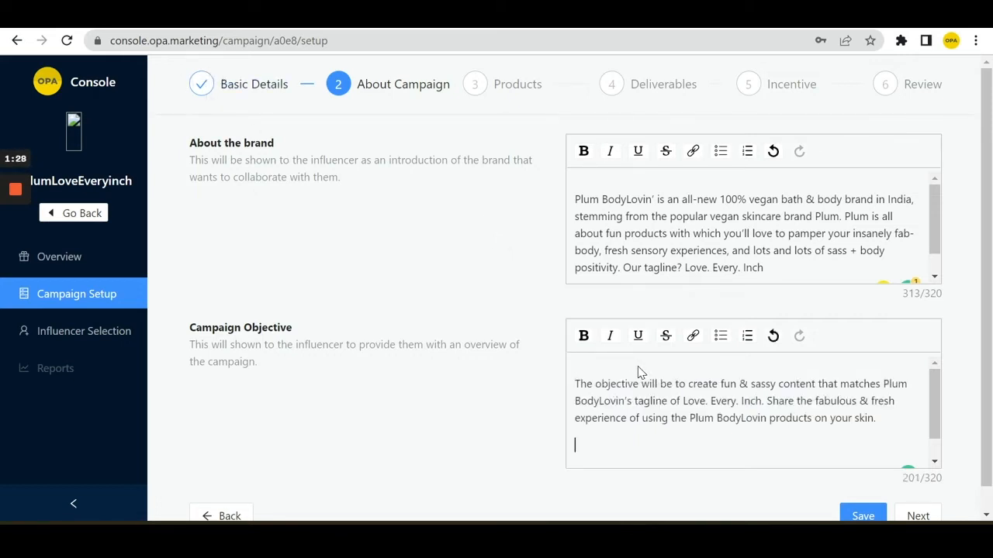
pyautogui.press('BackSpace')
pyautogui.scroll(-1, 985, 332)
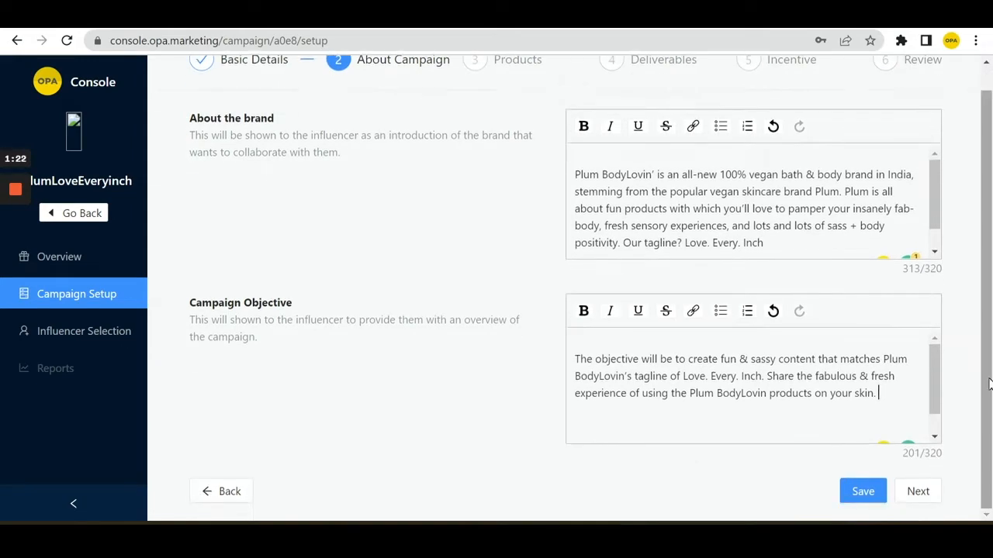
pyautogui.click(874, 491)
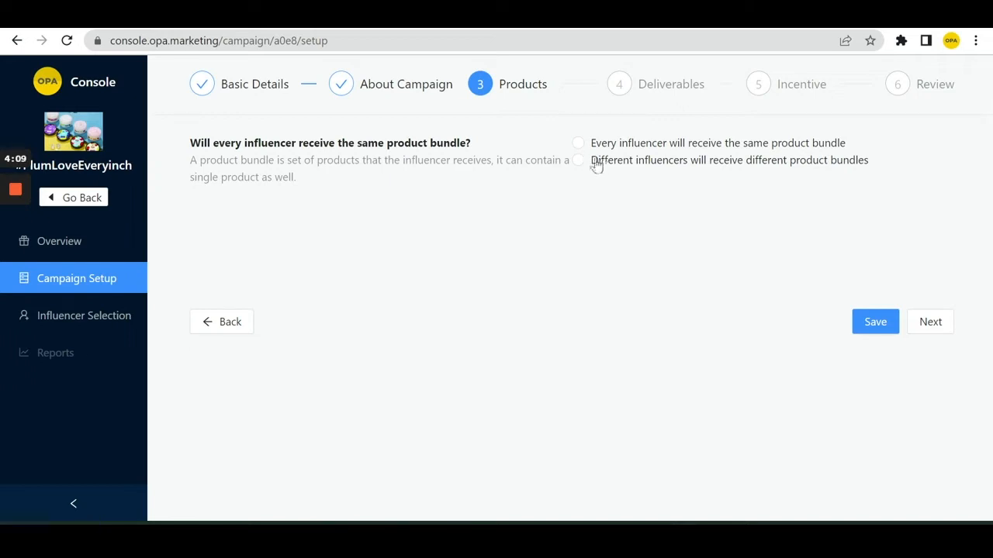
pyautogui.moveTo(596, 162); pyautogui.dragTo(901, 167)
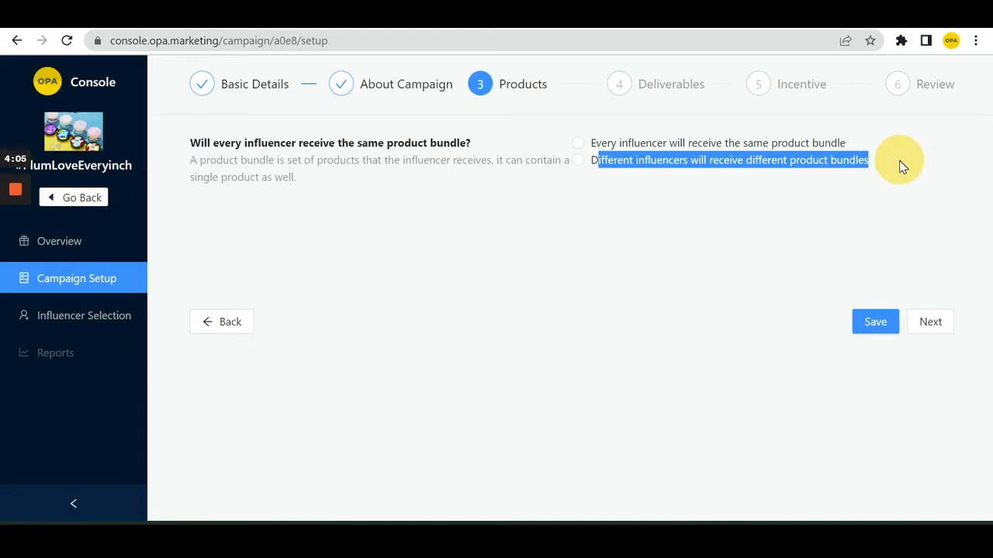
pyautogui.click(711, 191)
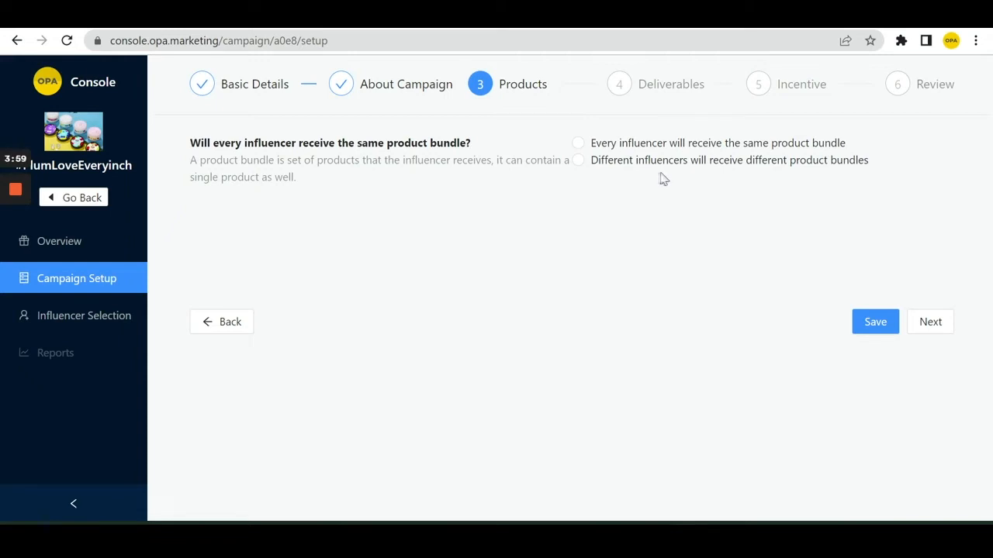
pyautogui.click(579, 161)
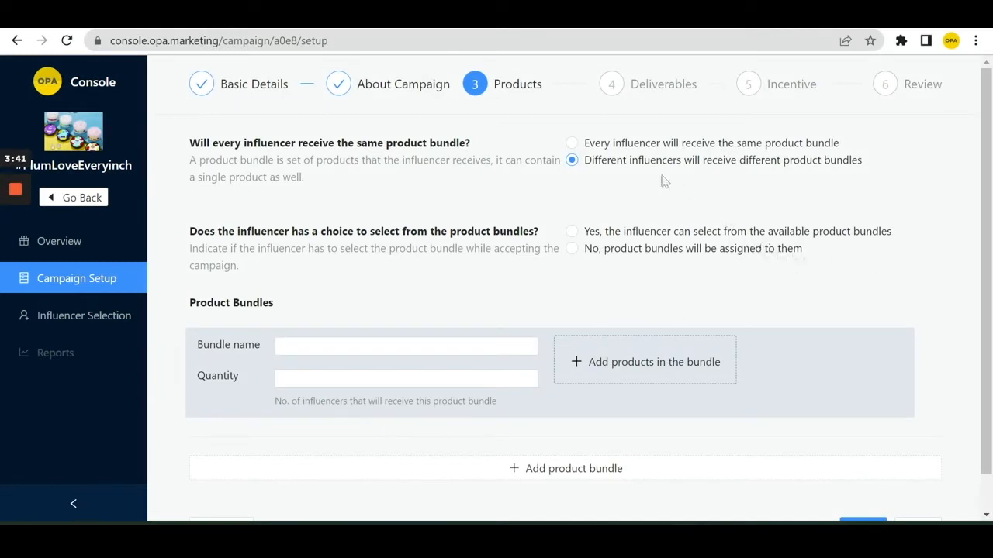
# Step: Have every influencer receive the same product bundle, named Body Moisturizing Range, with a quantity of 100
pyautogui.click(574, 144)
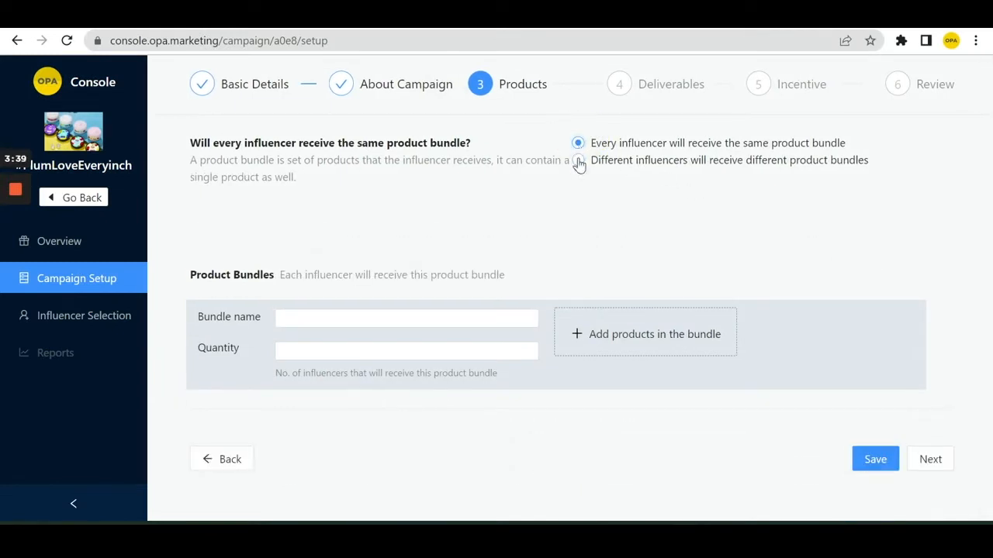
pyautogui.click(454, 318)
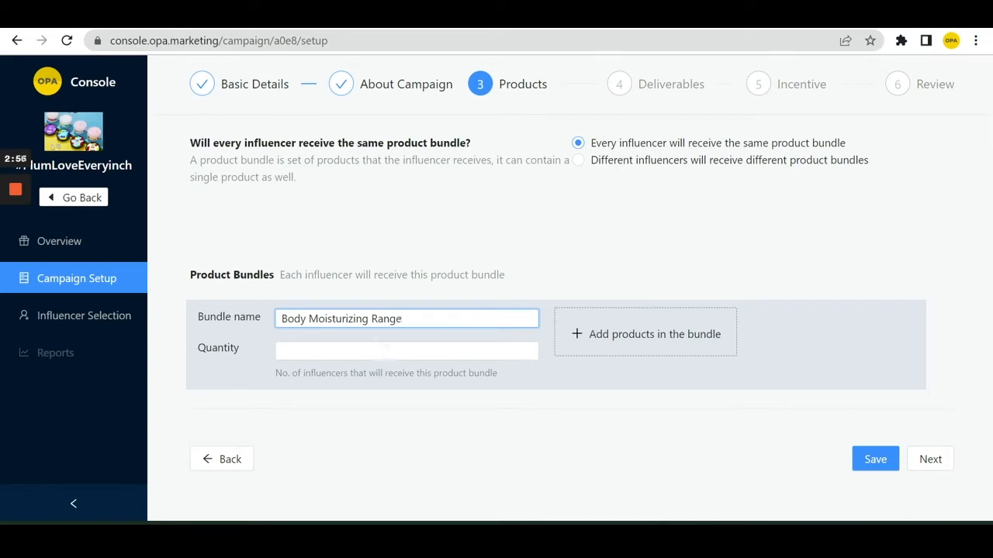
pyautogui.click(374, 346)
pyautogui.write('100')
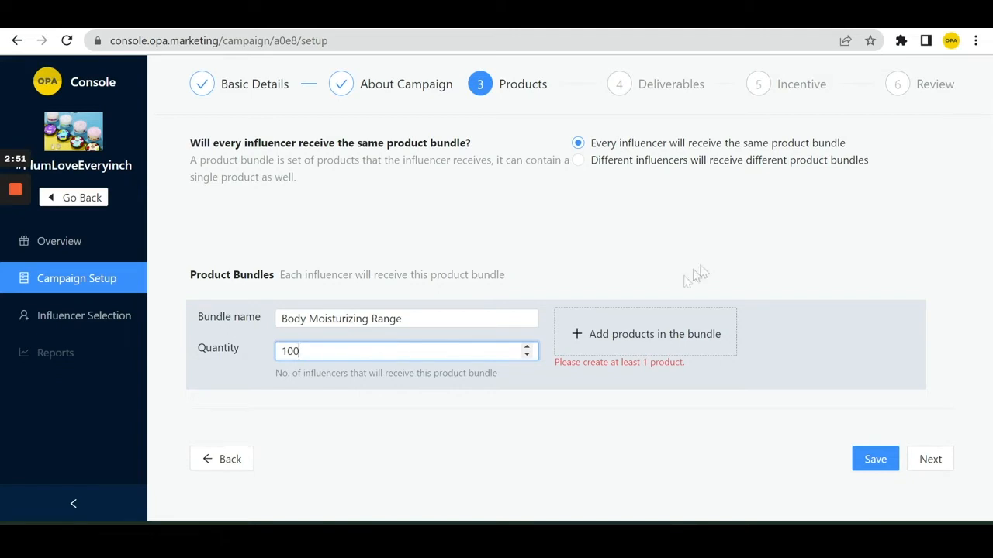
# Step: Add 1 unit of Plum BodyLovin' Hawaiian Rumba Shower Gel to the product bundle
pyautogui.click(637, 332)
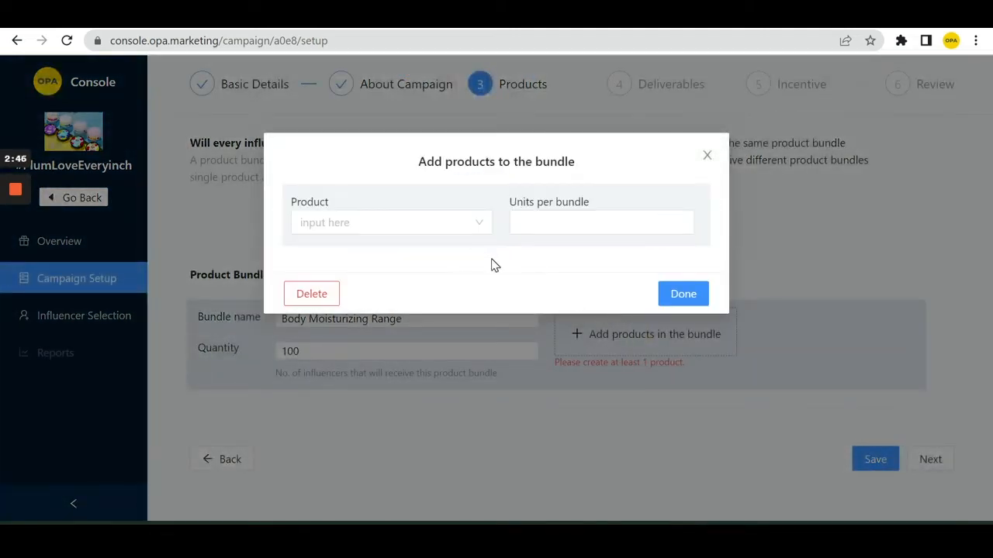
pyautogui.click(474, 227)
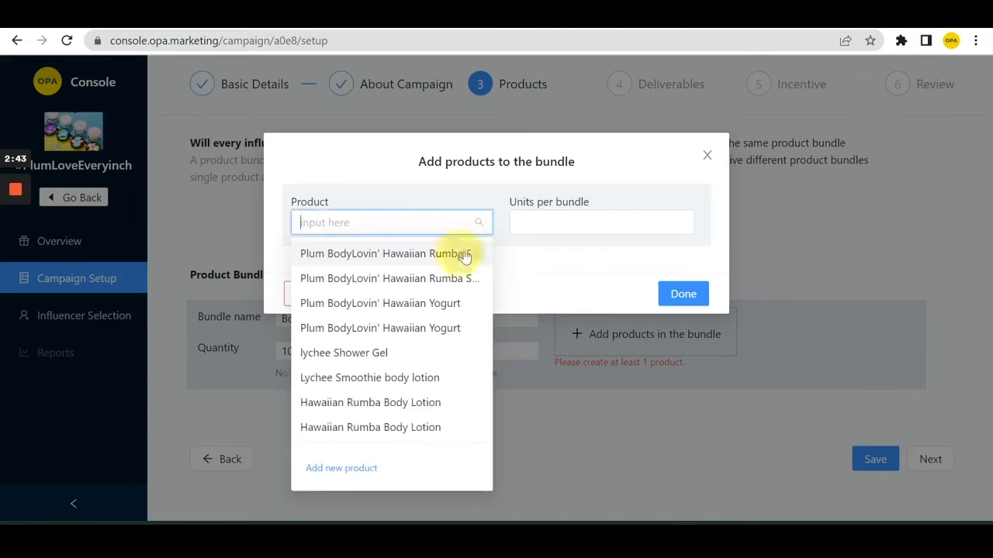
pyautogui.click(466, 255)
pyautogui.click(628, 222)
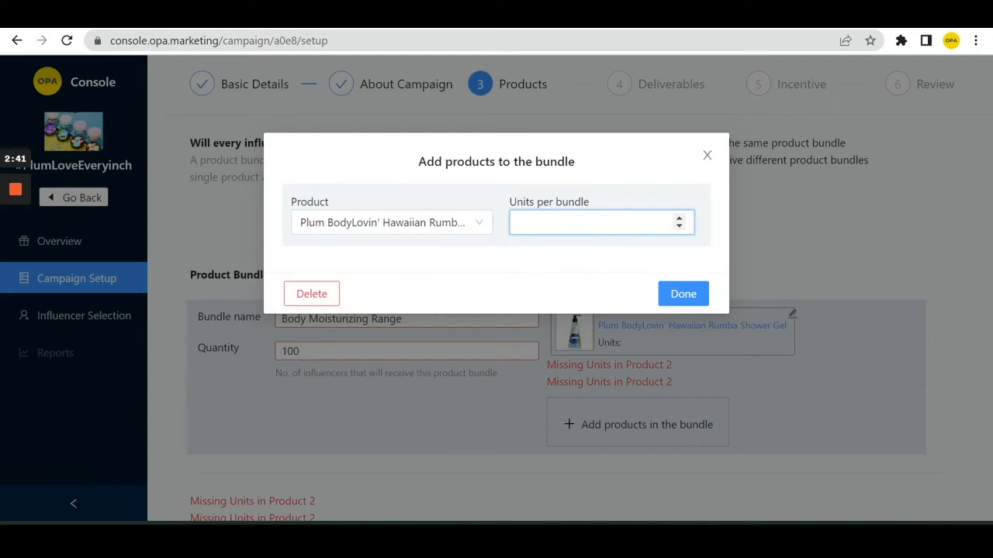
pyautogui.write('1')
pyautogui.click(641, 262)
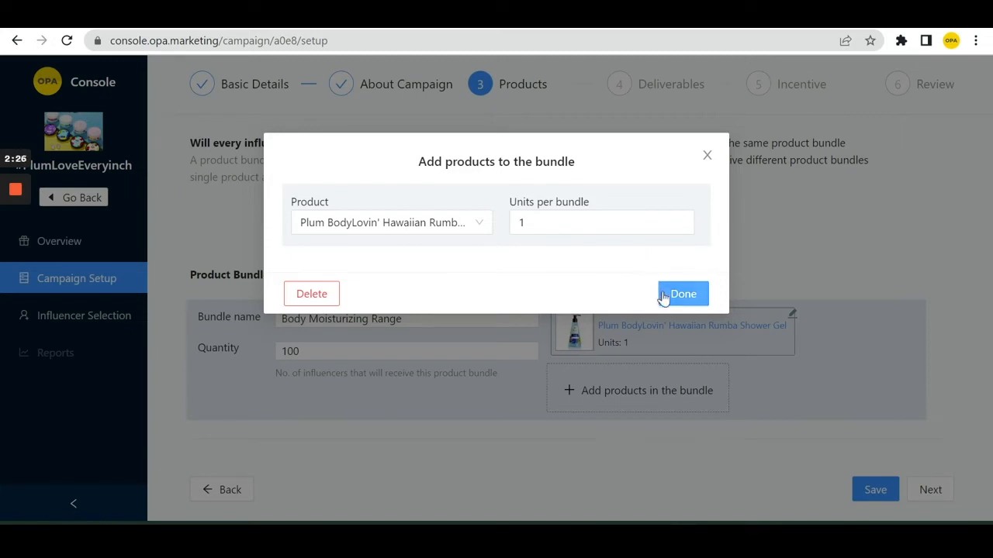
pyautogui.click(663, 295)
# Step: Add 1 unit of Hawaiian Rumba Body Lotion to the product bundle
pyautogui.click(622, 406)
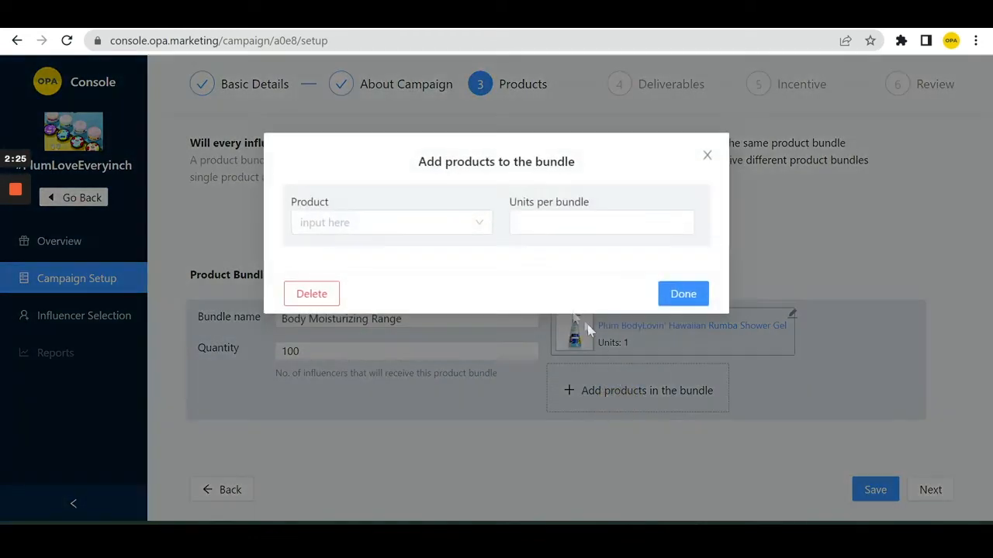
pyautogui.click(466, 223)
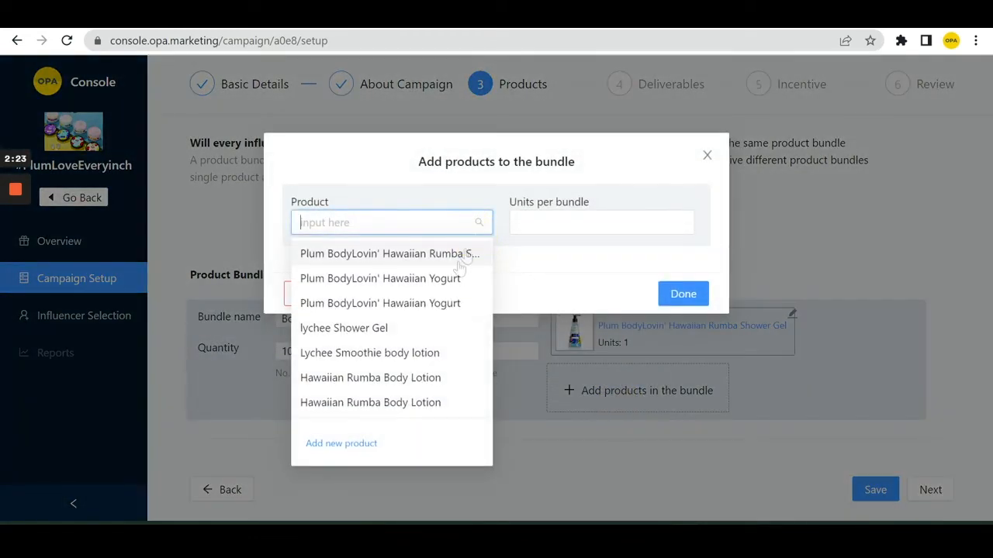
pyautogui.click(432, 378)
pyautogui.click(621, 223)
pyautogui.write('1')
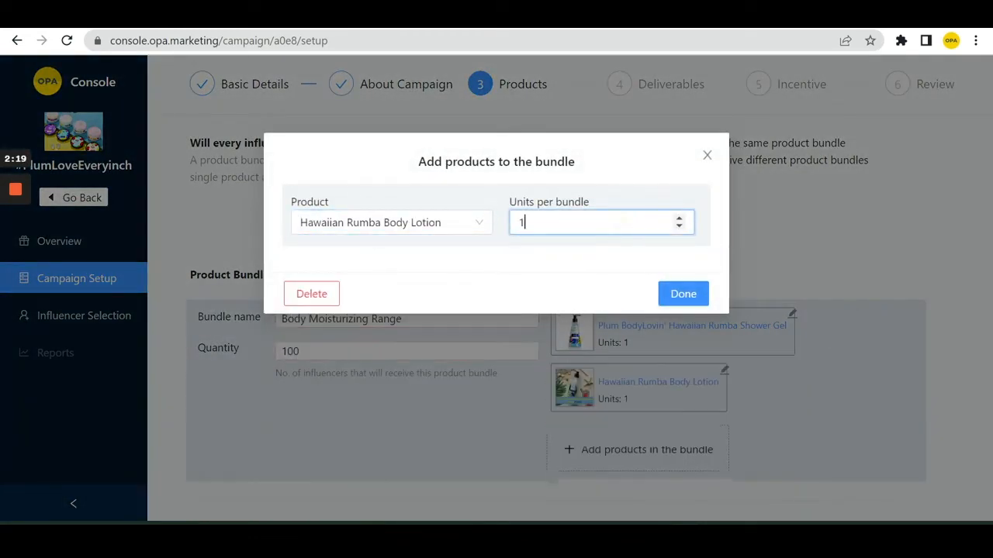
pyautogui.click(668, 294)
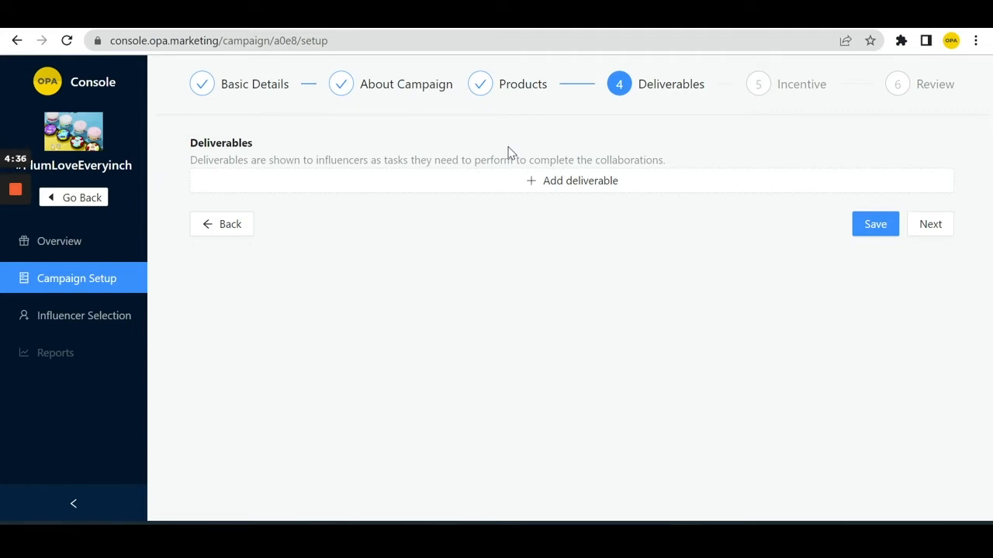
# Step: Add a deliverable to the campaign and choose Instagram as its platform
pyautogui.click(501, 180)
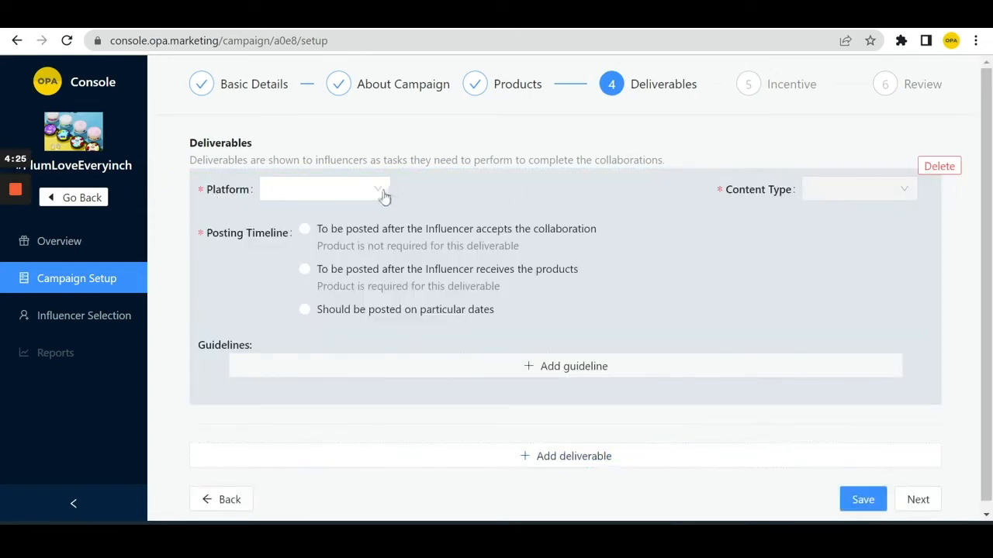
pyautogui.click(383, 194)
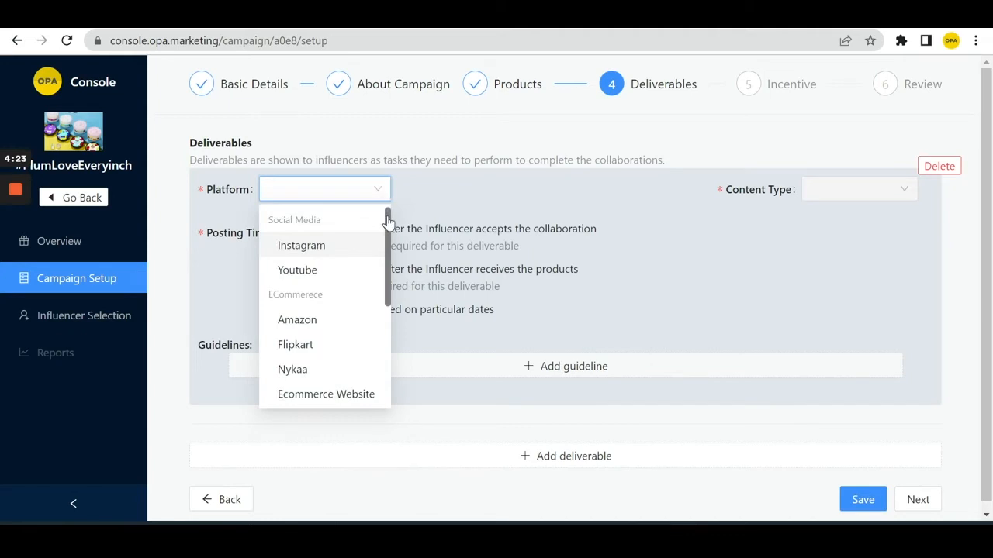
pyautogui.moveTo(388, 221); pyautogui.dragTo(388, 227)
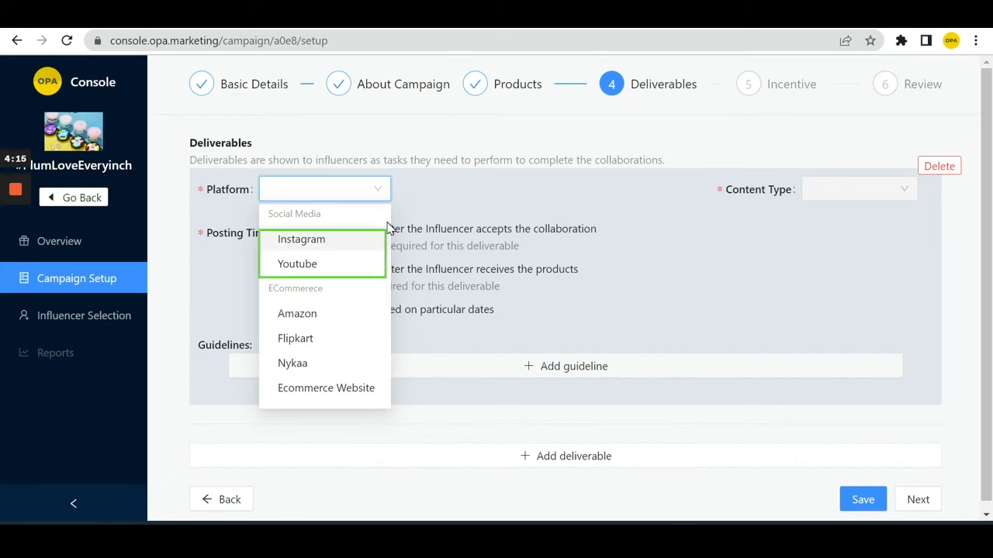
pyautogui.moveTo(387, 223); pyautogui.dragTo(387, 224)
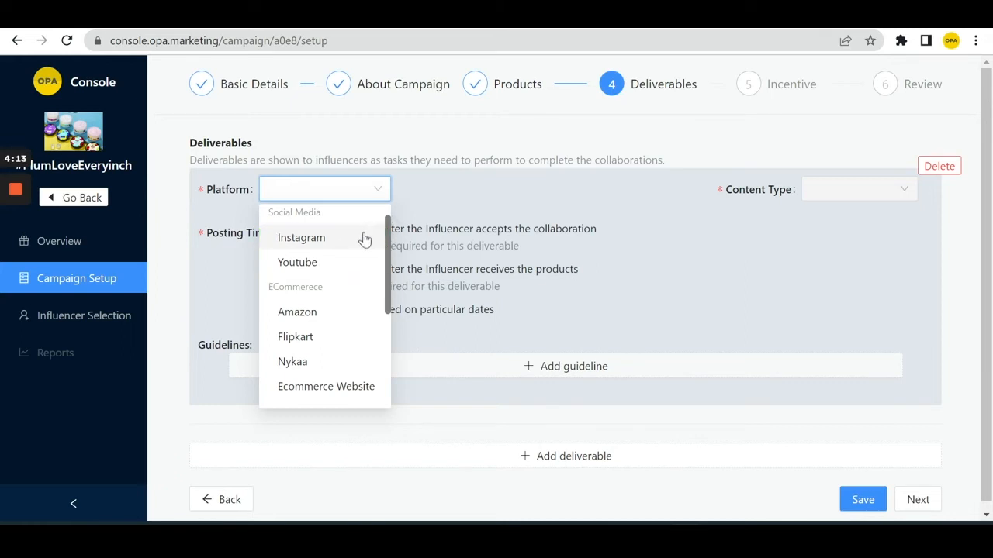
pyautogui.click(364, 239)
# Step: Look through the content types offered for the Instagram, Youtube and Content Creation platforms
pyautogui.click(875, 188)
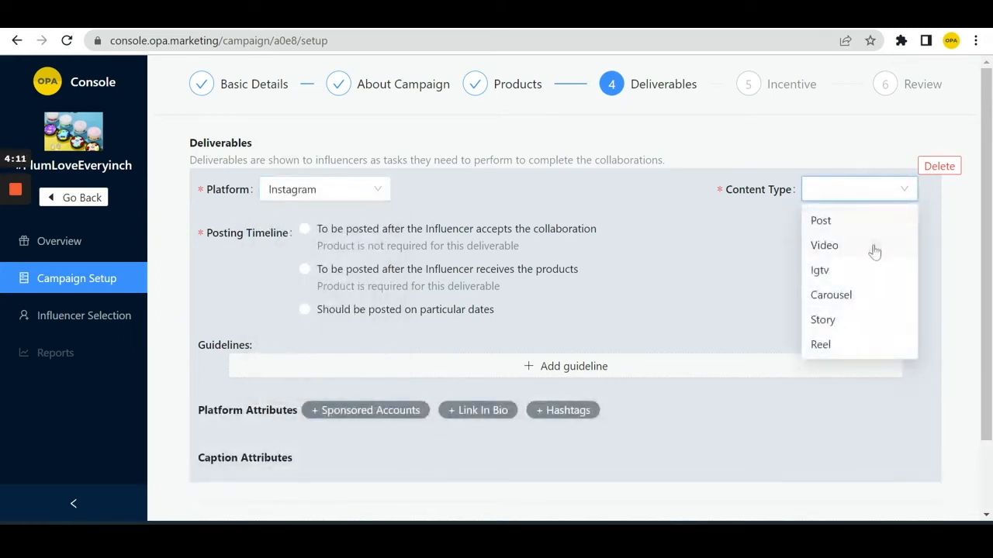
pyautogui.click(570, 199)
pyautogui.click(359, 195)
pyautogui.click(335, 271)
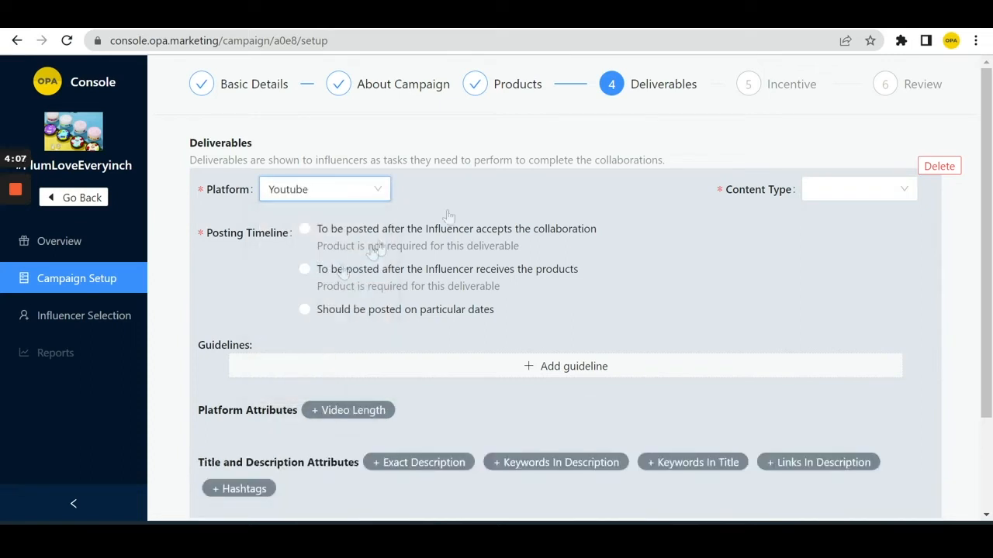
pyautogui.click(841, 196)
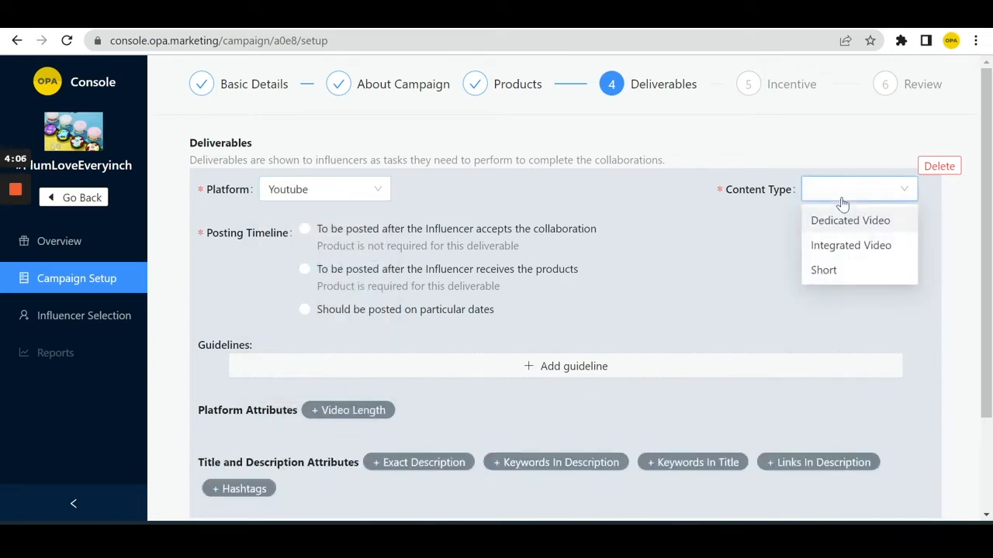
pyautogui.click(764, 242)
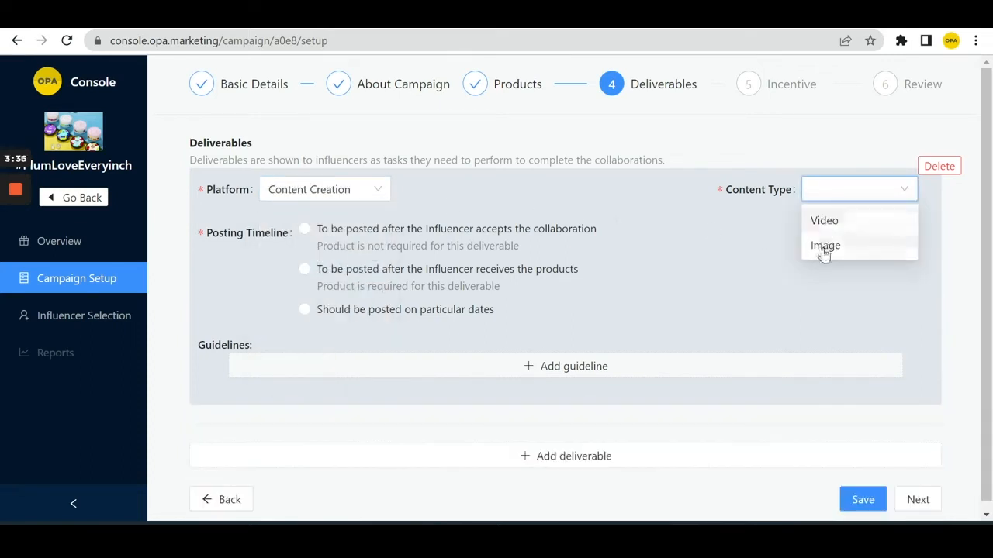
pyautogui.click(696, 256)
# Step: Set the deliverable's platform to Instagram and its content type to Reel
pyautogui.click(355, 200)
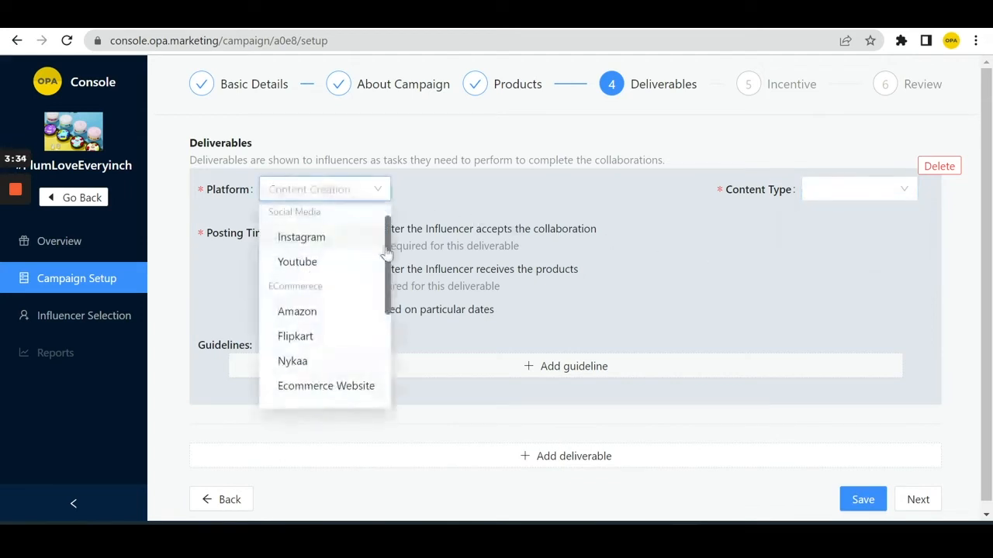
pyautogui.click(355, 238)
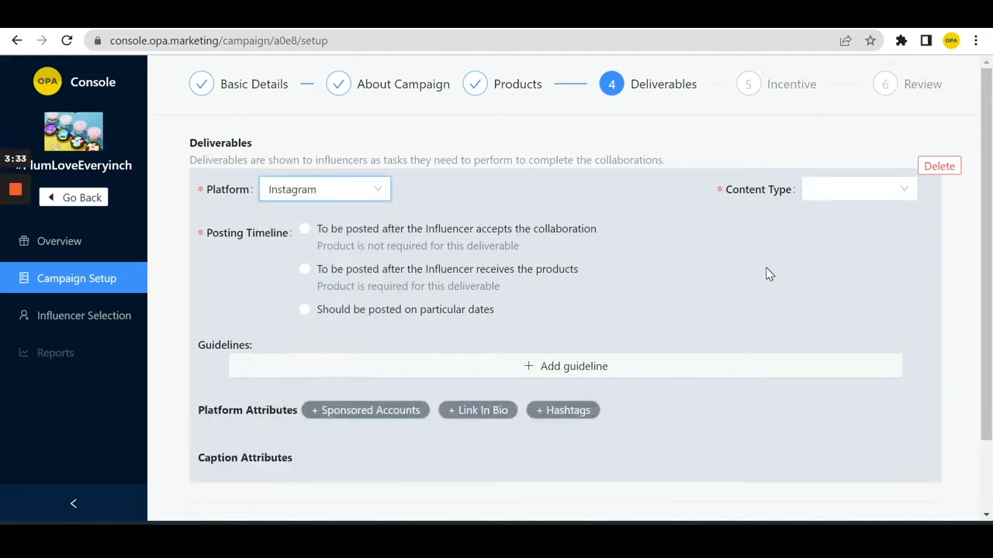
pyautogui.click(837, 189)
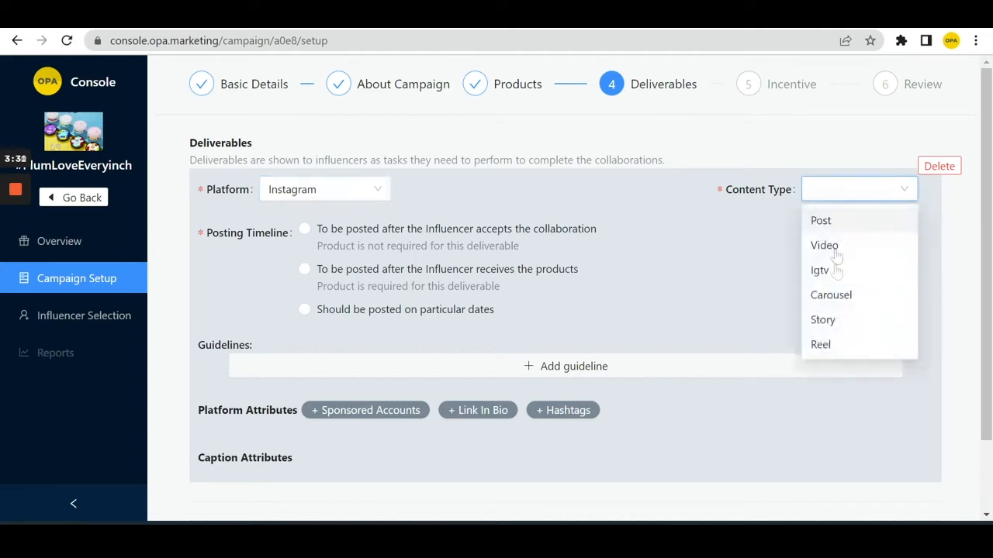
pyautogui.click(822, 346)
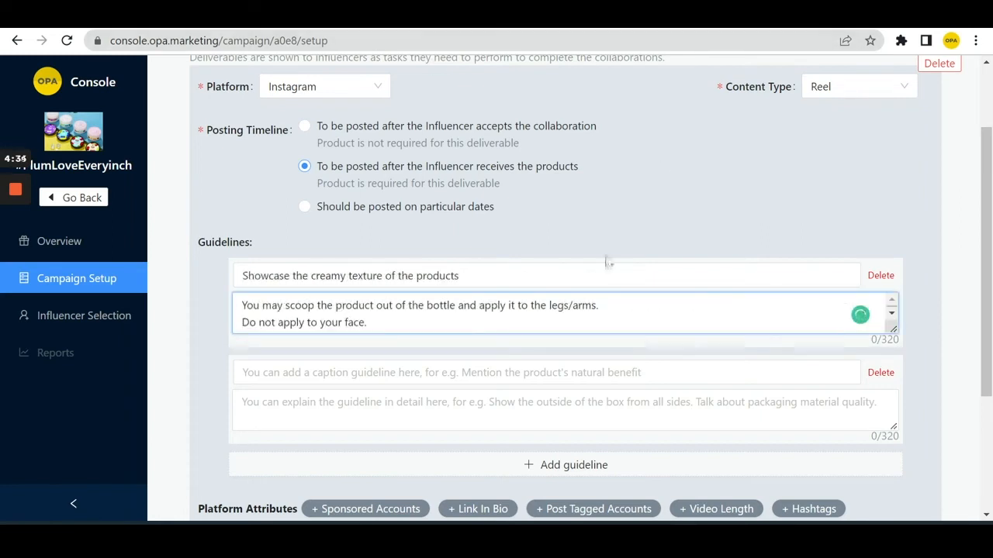
# Step: Examine the reel's guidelines, from showcasing the products' creamy texture to the Hawaiian-themed outfit instructions
pyautogui.click(609, 235)
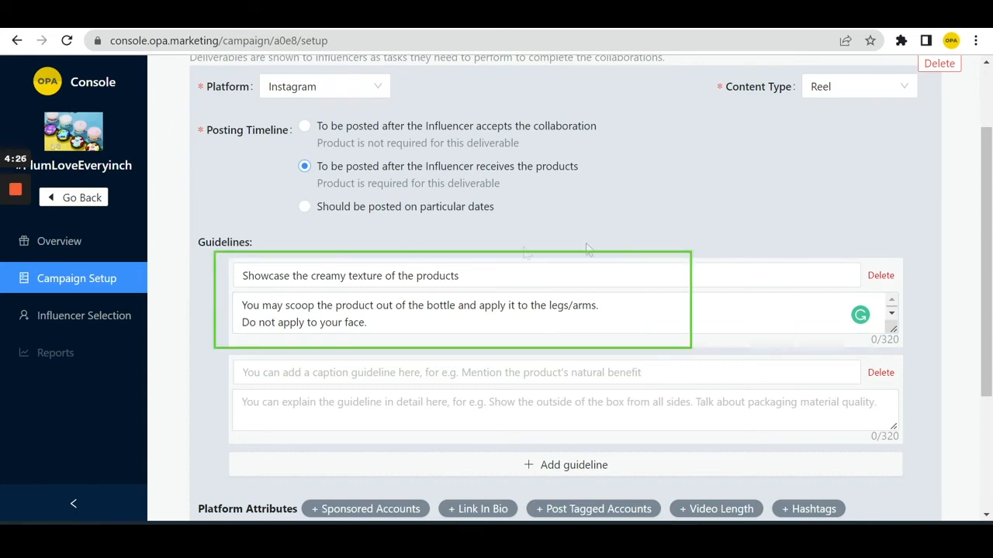
pyautogui.click(235, 277)
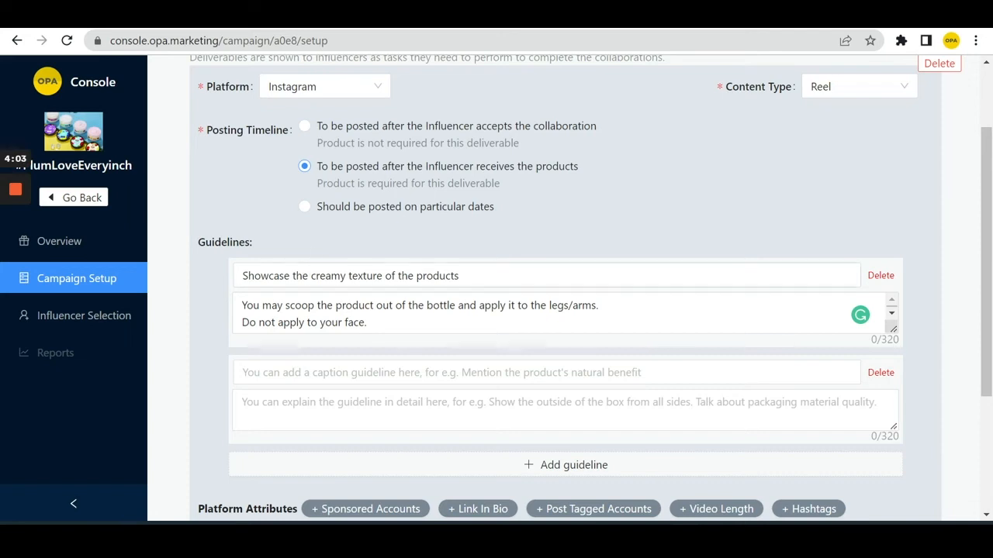
pyautogui.moveTo(341, 306); pyautogui.dragTo(496, 316)
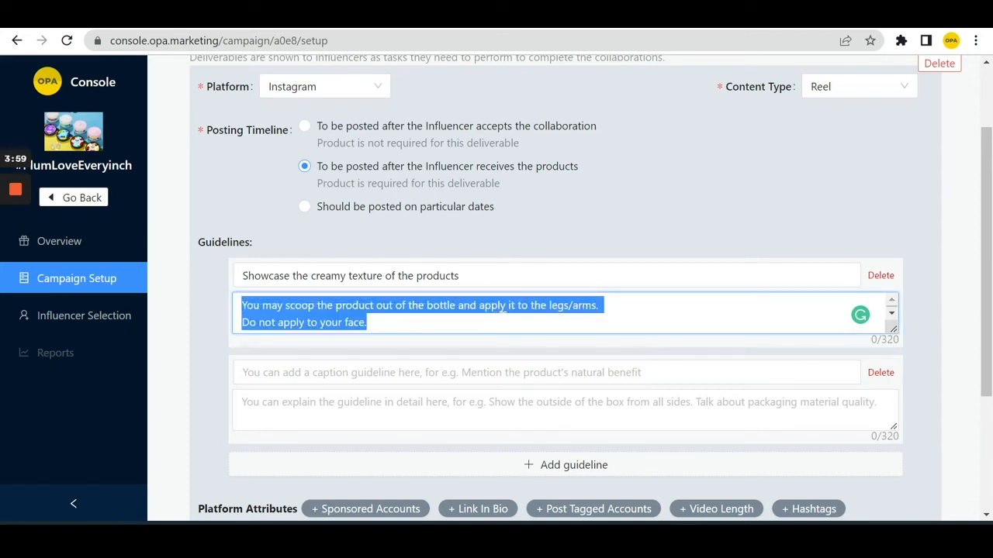
pyautogui.click(560, 230)
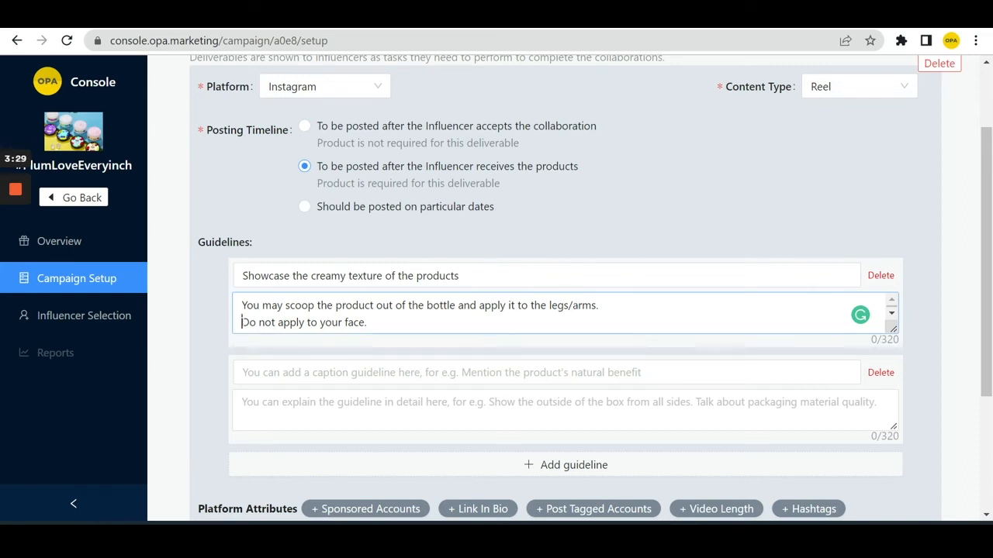
pyautogui.moveTo(241, 322); pyautogui.dragTo(367, 322)
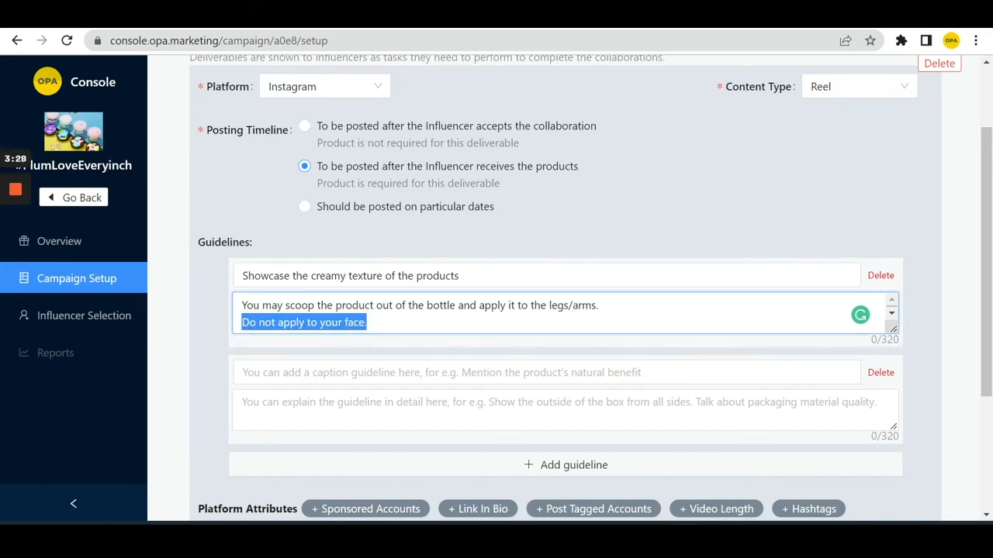
pyautogui.click(566, 222)
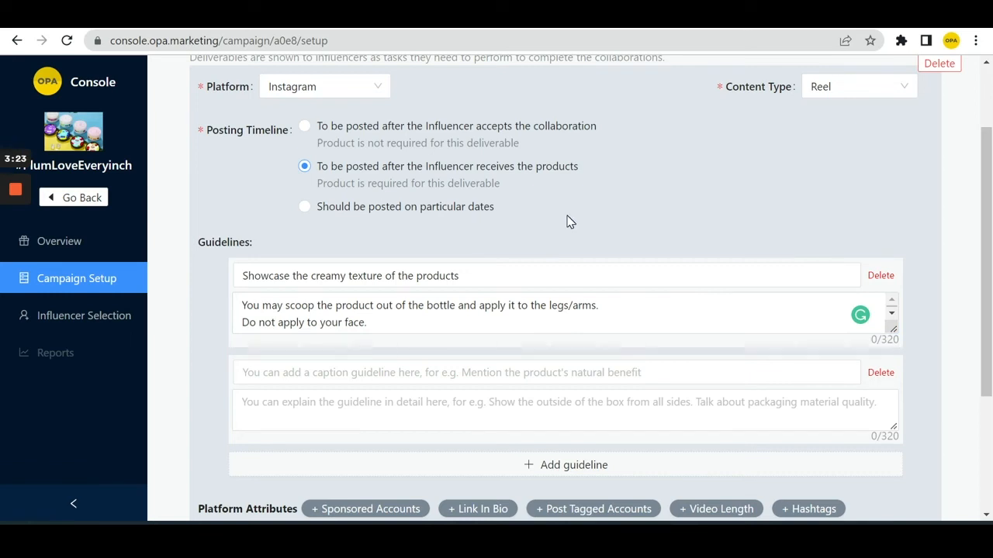
pyautogui.scroll(-3, 667, 160)
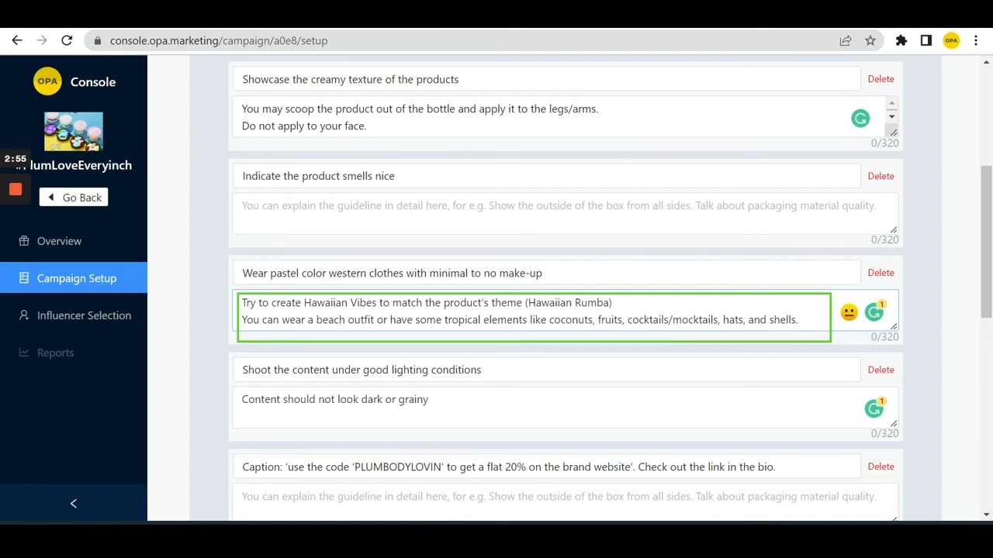
pyautogui.moveTo(241, 302)
pyautogui.mouseDown()
pyautogui.moveTo(450, 320)
pyautogui.moveTo(799, 320)
pyautogui.mouseUp()
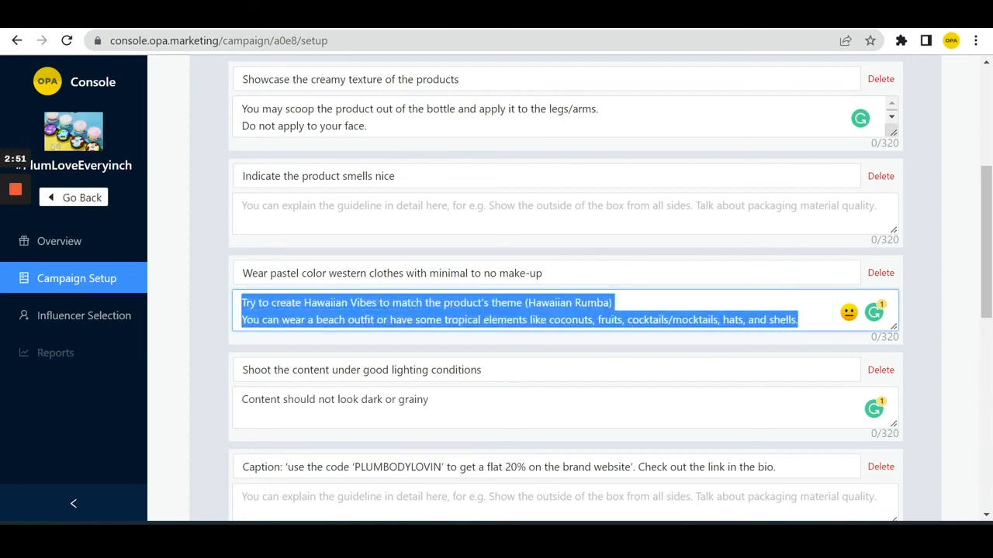
pyautogui.click(798, 320)
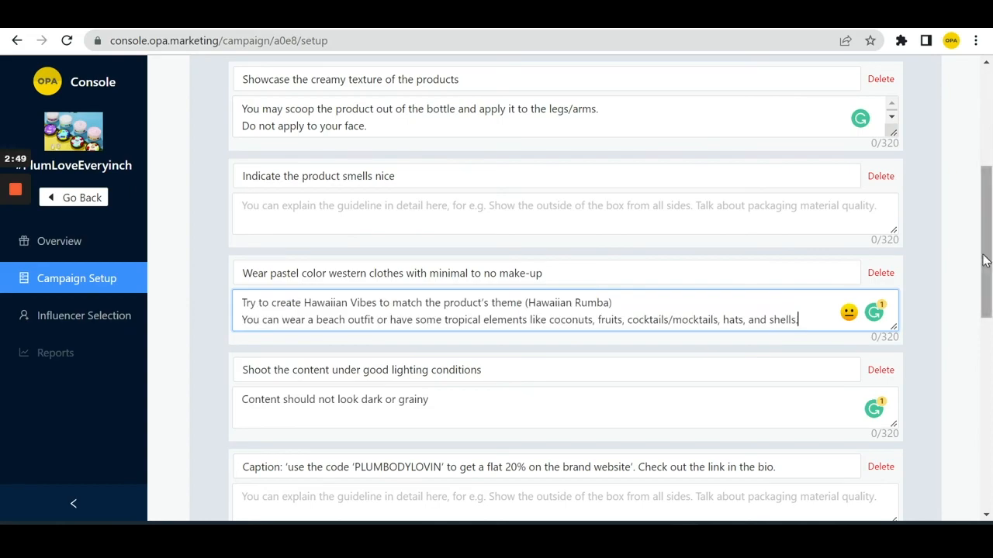
# Step: Check the reel's platform and caption attributes, save the deliverables and continue to the incentive stage
pyautogui.moveTo(982, 261); pyautogui.dragTo(991, 396)
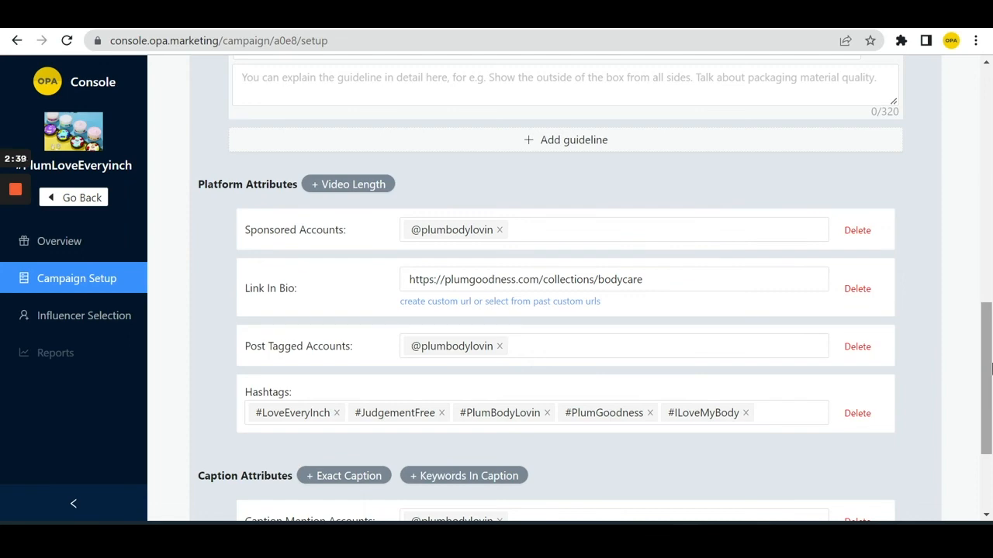
pyautogui.moveTo(990, 368); pyautogui.dragTo(990, 400)
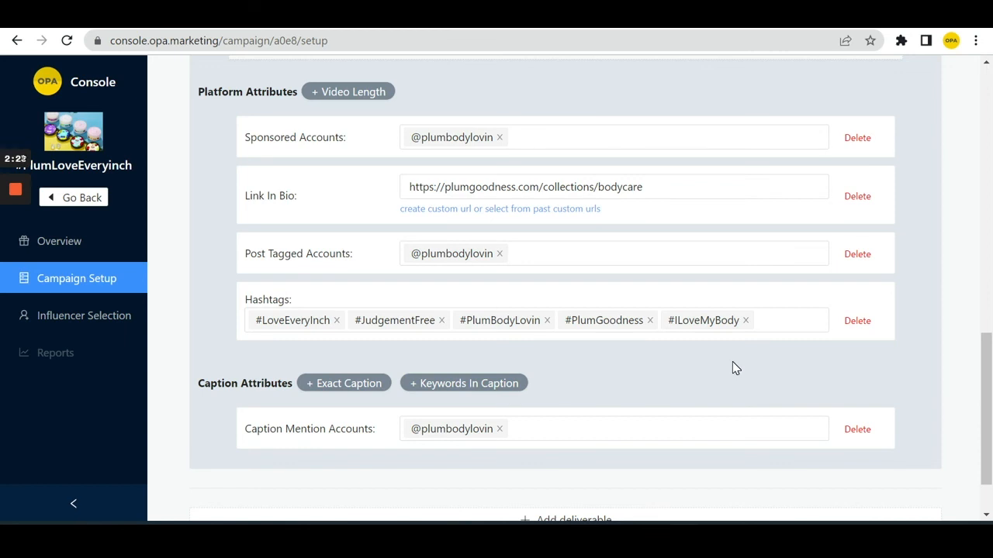
pyautogui.moveTo(989, 434); pyautogui.dragTo(989, 459)
pyautogui.click(864, 504)
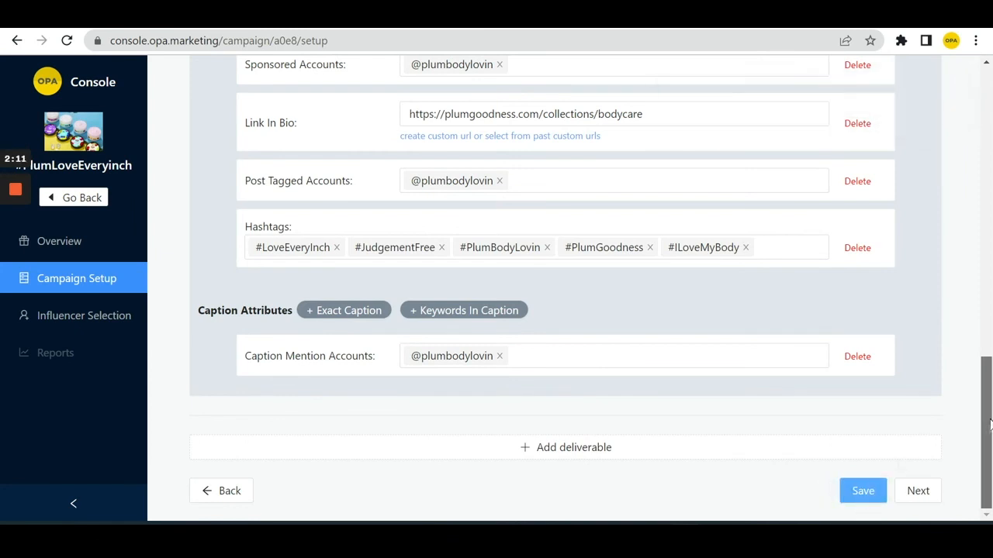
pyautogui.click(907, 495)
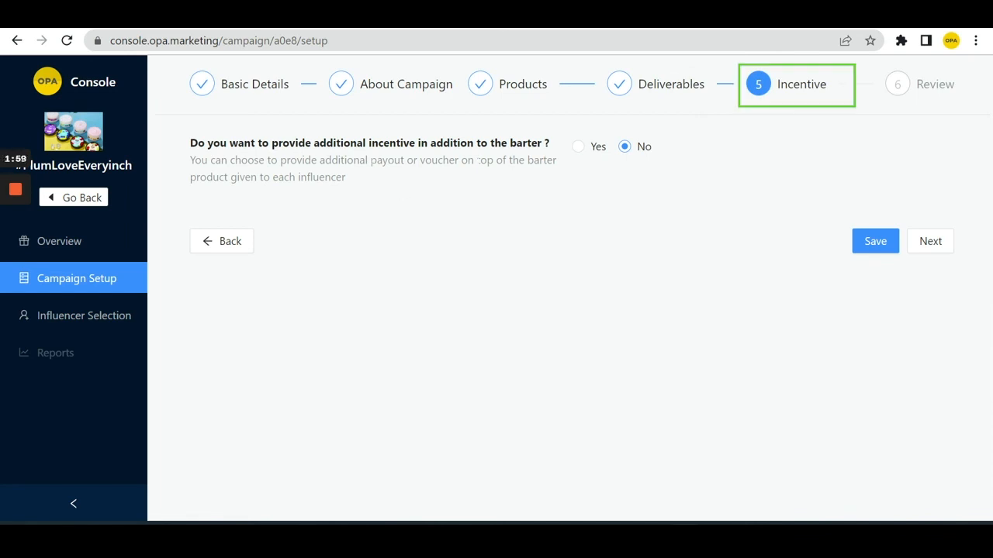
# Step: Keep the campaign without an additional incentive, go through the full campaign summary and submit it for review
pyautogui.click(936, 242)
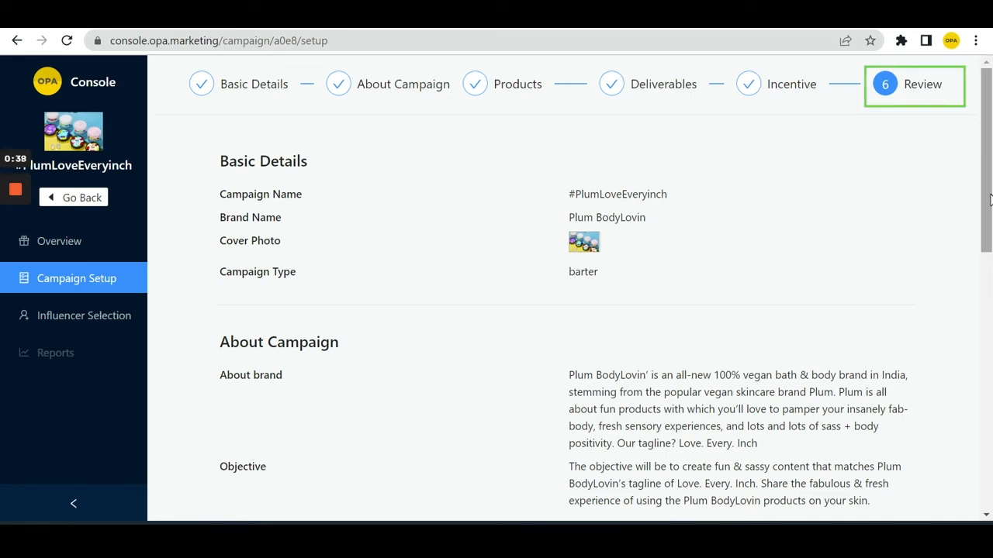
pyautogui.moveTo(989, 200); pyautogui.dragTo(991, 165)
pyautogui.moveTo(990, 201); pyautogui.dragTo(990, 372)
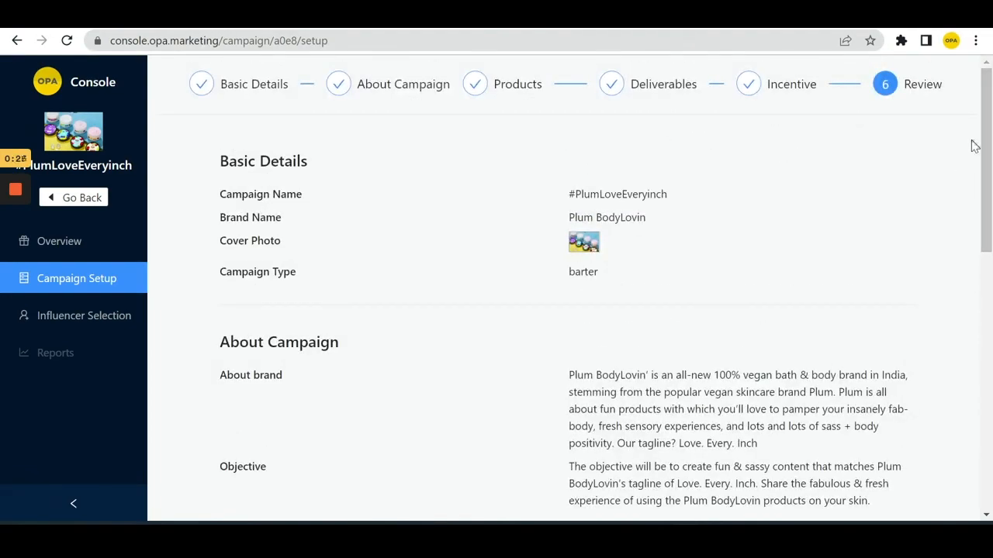
pyautogui.moveTo(986, 147); pyautogui.dragTo(990, 408)
pyautogui.click(891, 501)
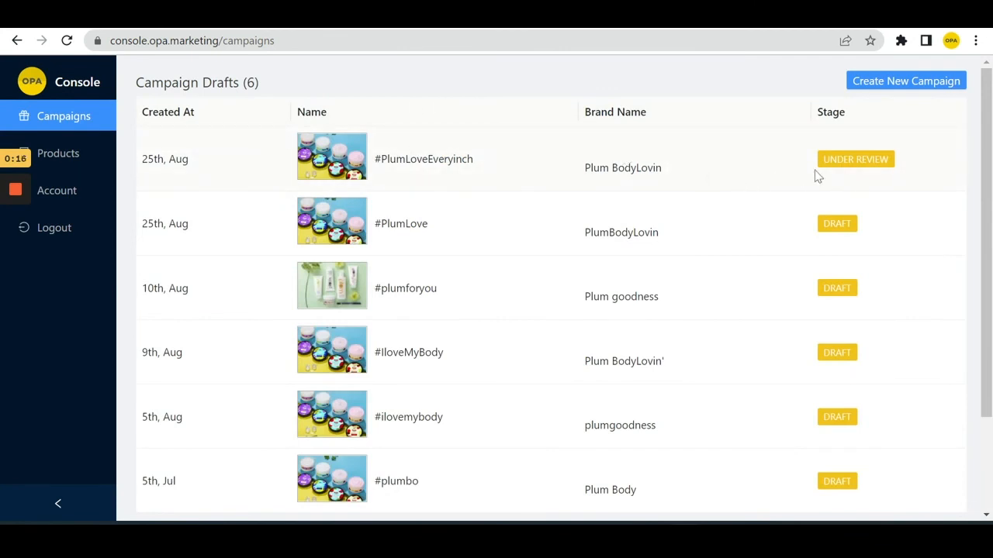
# Step: Check the stage of the #PlumLoveEveryinch campaign in the list and its overview, and return to the campaign list
pyautogui.moveTo(820, 161); pyautogui.dragTo(896, 166)
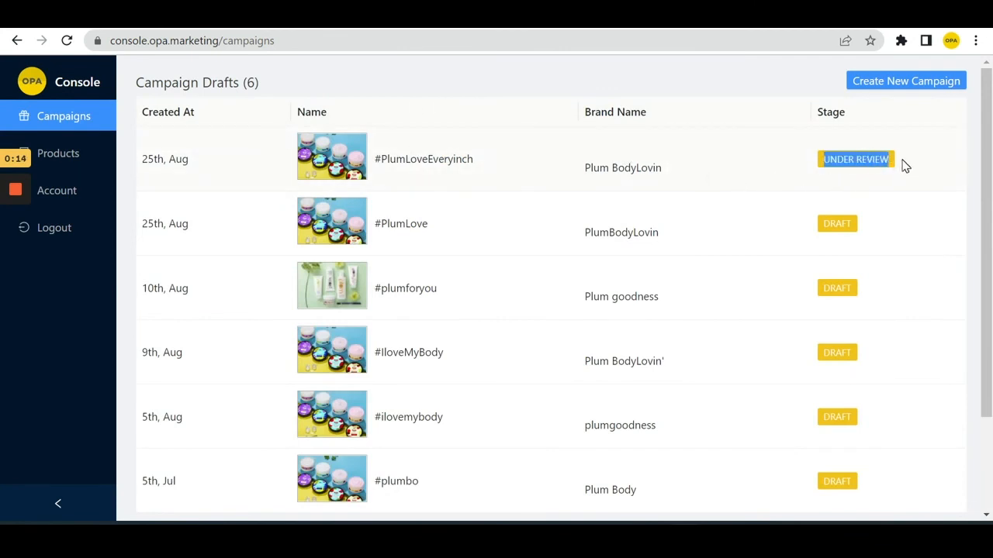
pyautogui.click(903, 166)
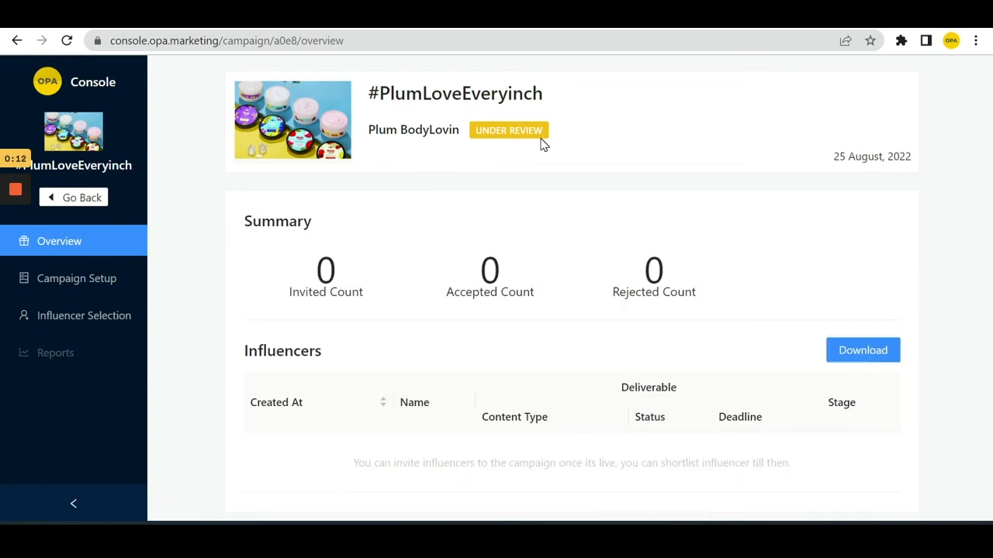
pyautogui.click(62, 201)
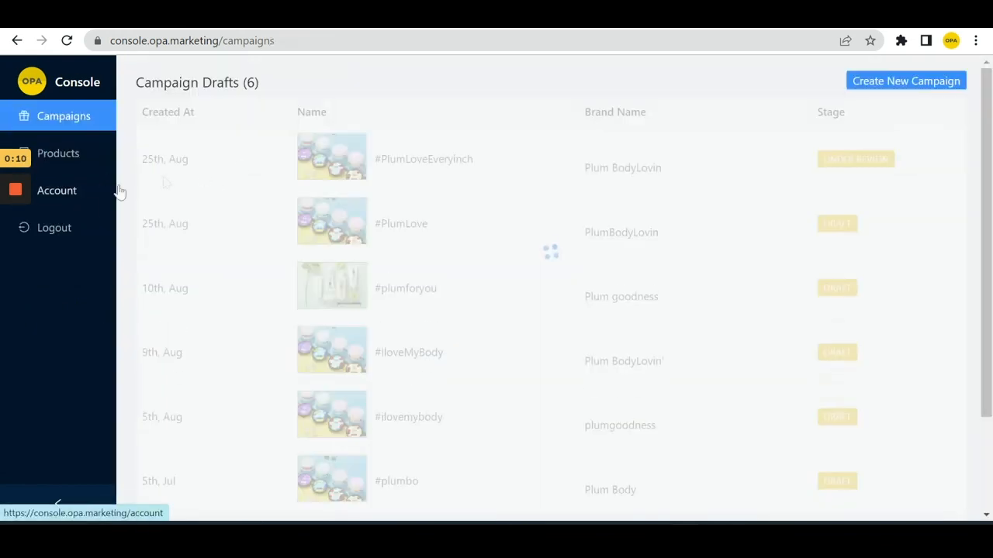